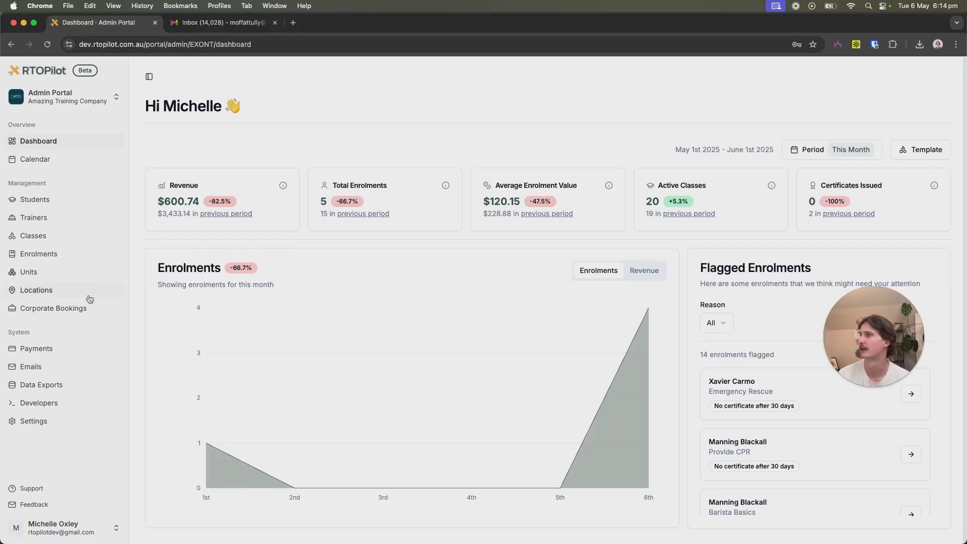
# Go to the Corporate Bookings list from the admin dashboard sidebar.
pyautogui.click(80, 313)
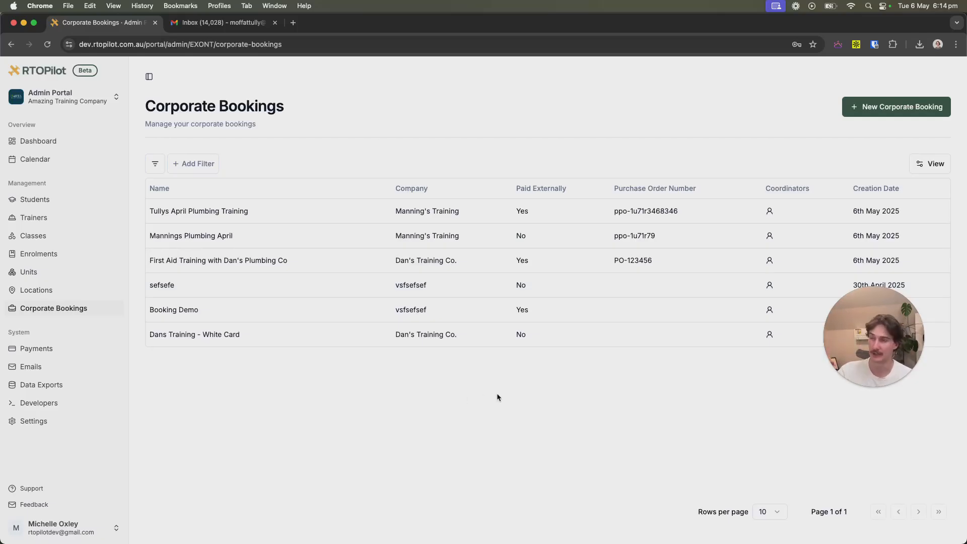
# Start a new corporate booking and select Manning's Training as the existing company.
pyautogui.click(889, 110)
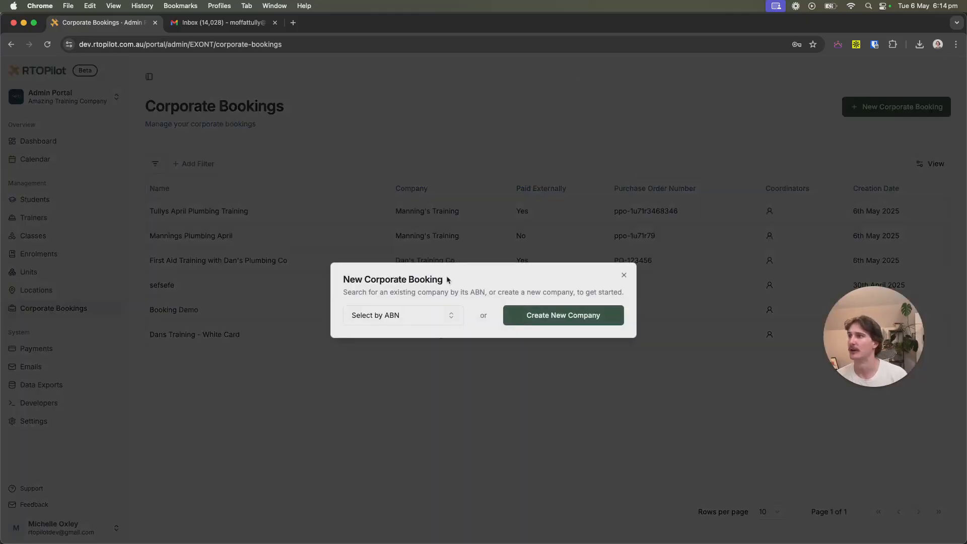
pyautogui.click(432, 315)
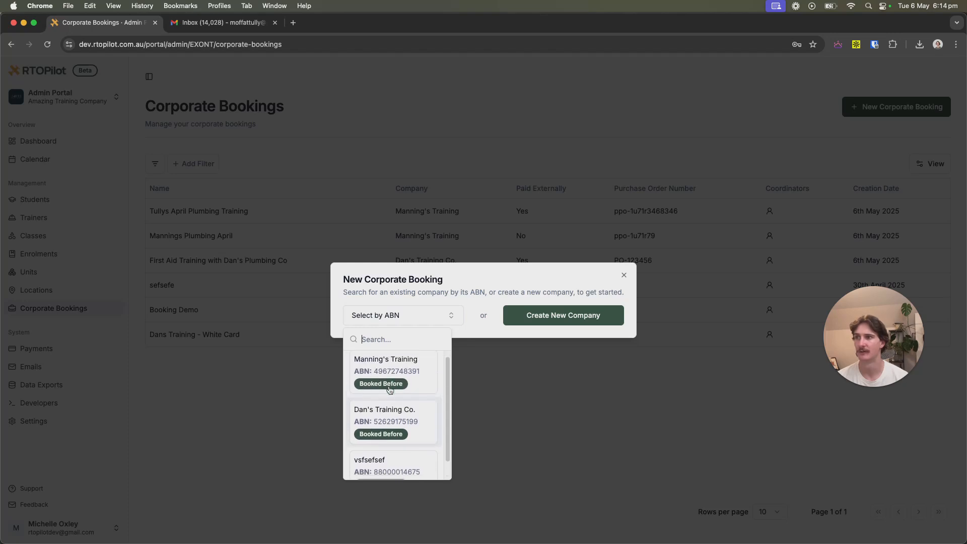
pyautogui.click(577, 315)
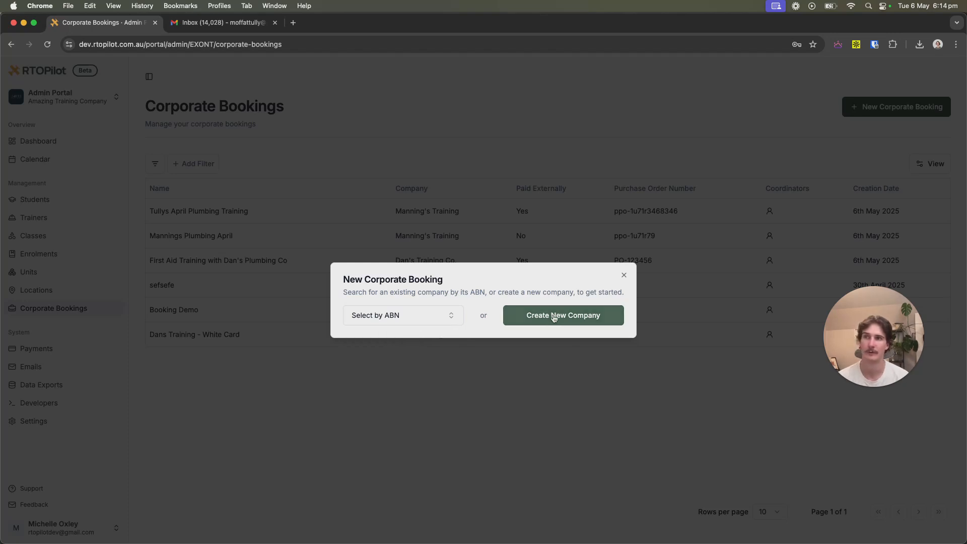
pyautogui.click(556, 318)
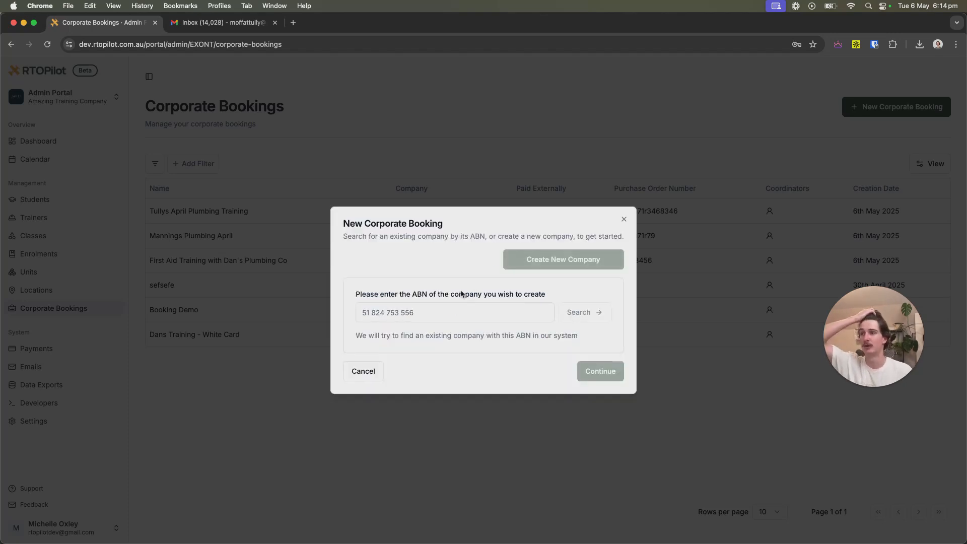
pyautogui.click(427, 312)
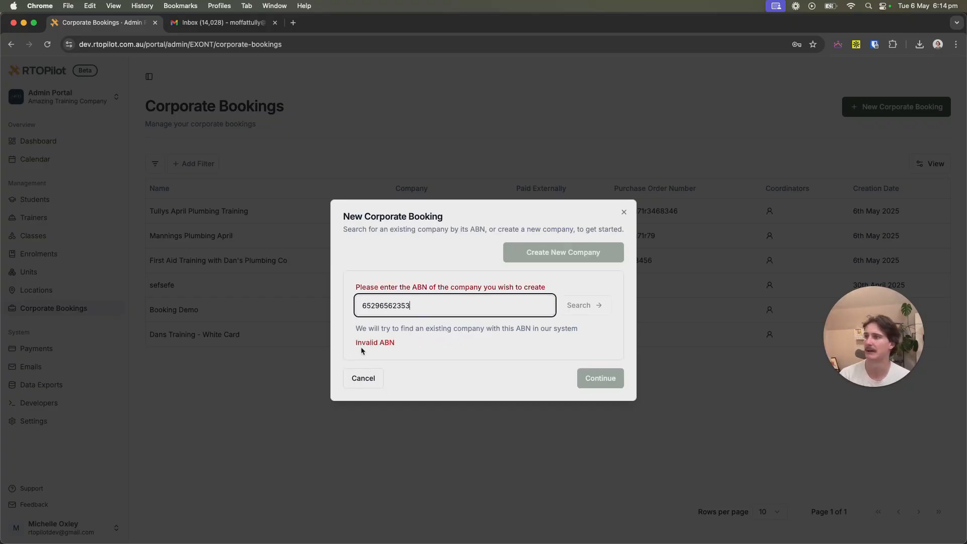
pyautogui.click(442, 355)
pyautogui.click(365, 383)
pyautogui.click(417, 322)
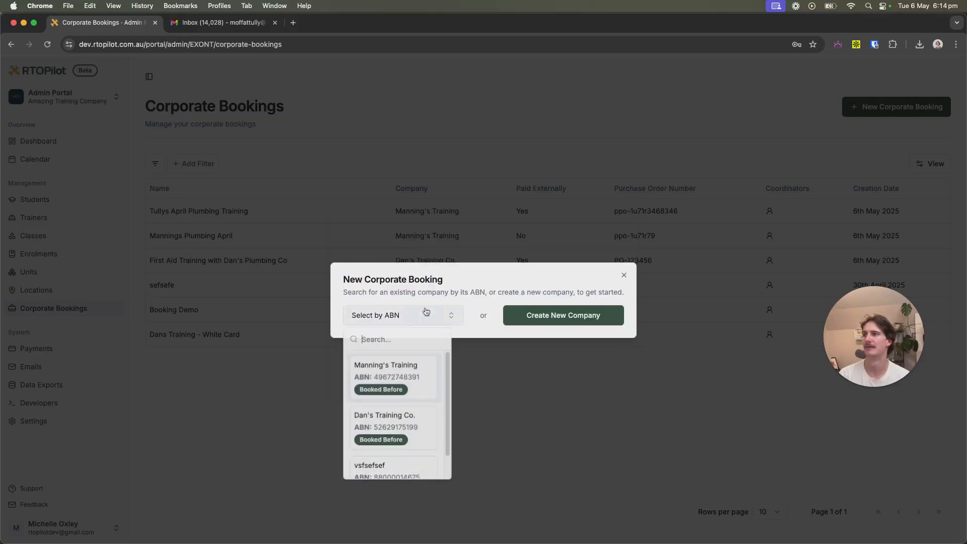
pyautogui.click(384, 383)
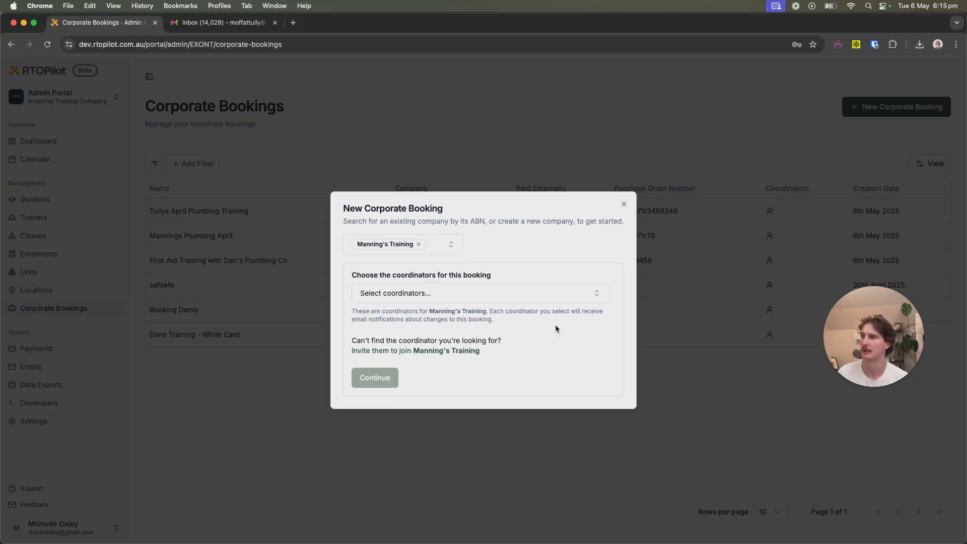
# Assign Manning's Training's existing coordinator to the booking and continue to Booking Details.
pyautogui.click(510, 293)
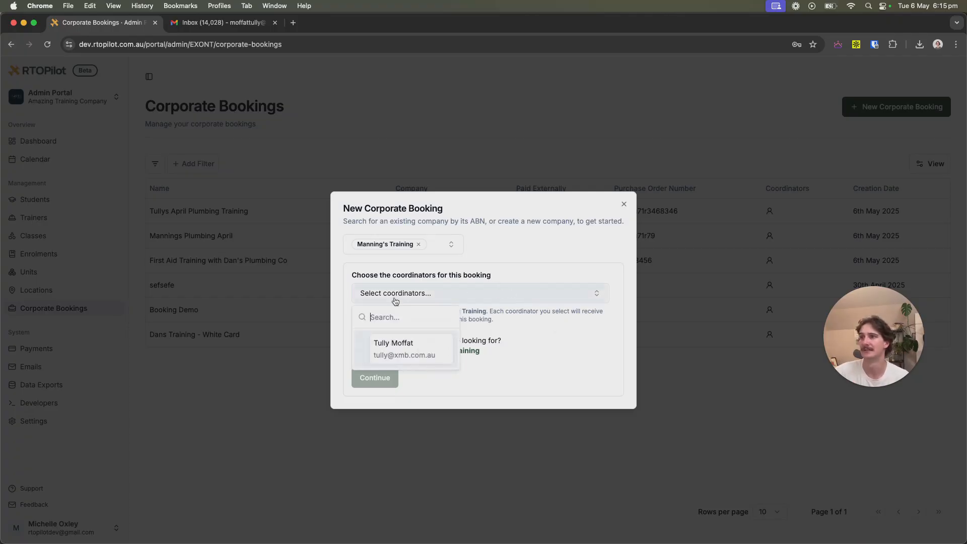
pyautogui.click(529, 337)
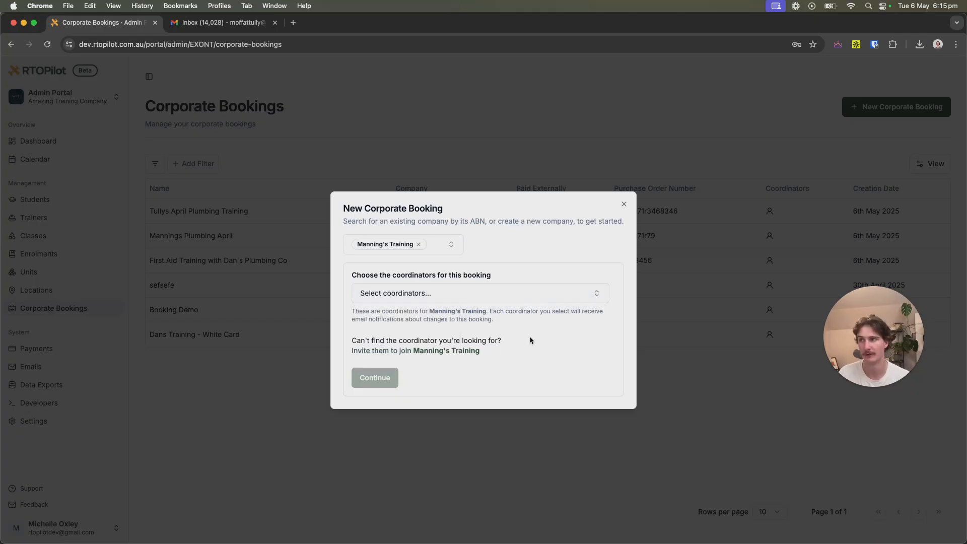
pyautogui.click(413, 353)
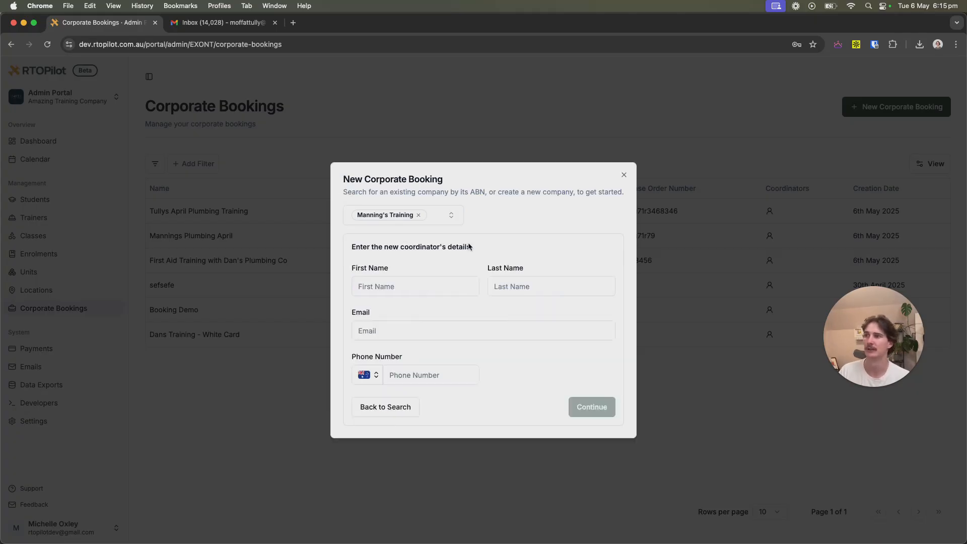
pyautogui.click(385, 408)
pyautogui.click(453, 291)
pyautogui.click(432, 361)
pyautogui.click(558, 363)
pyautogui.click(382, 363)
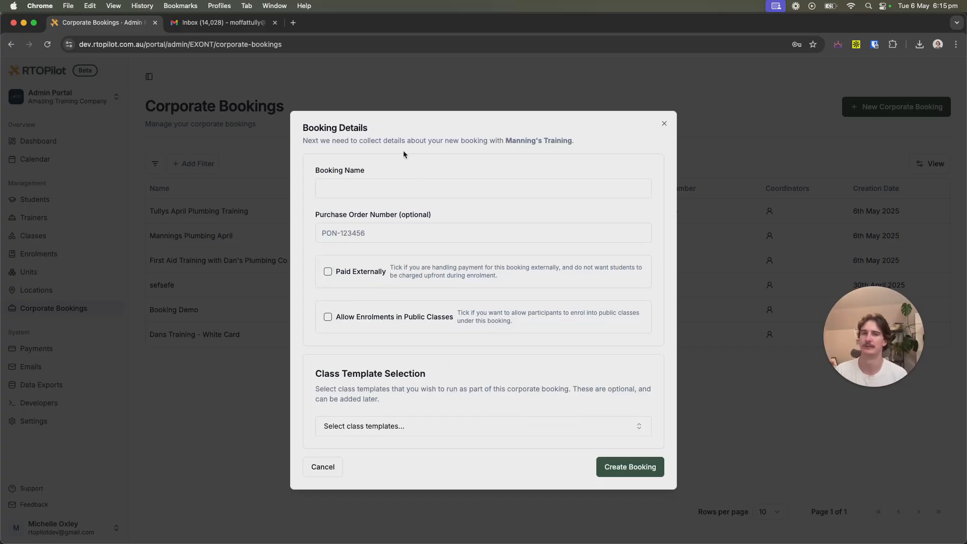
# Name the booking 'Tullys May Plumbing Training' with PO-12222, paid externally, public enrolments allowed.
pyautogui.click(396, 190)
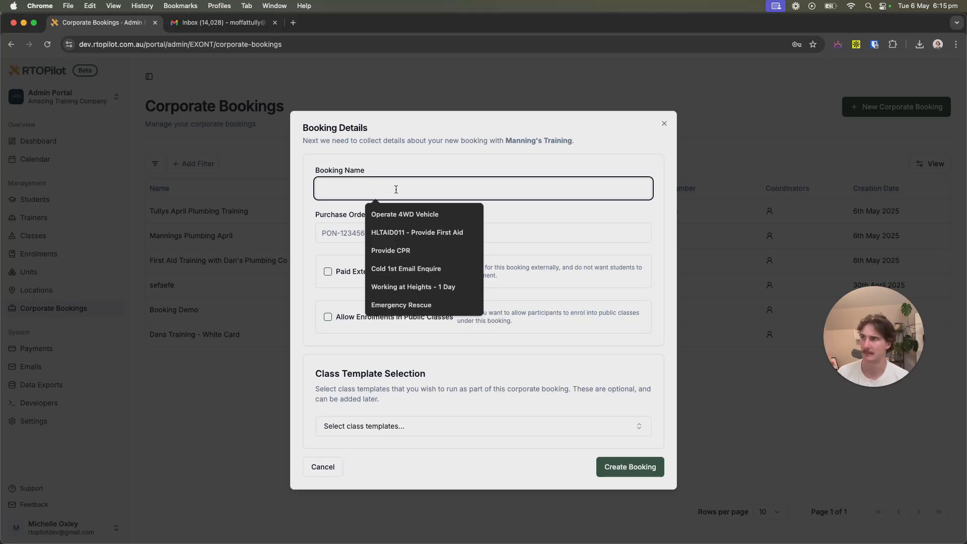
pyautogui.click(411, 157)
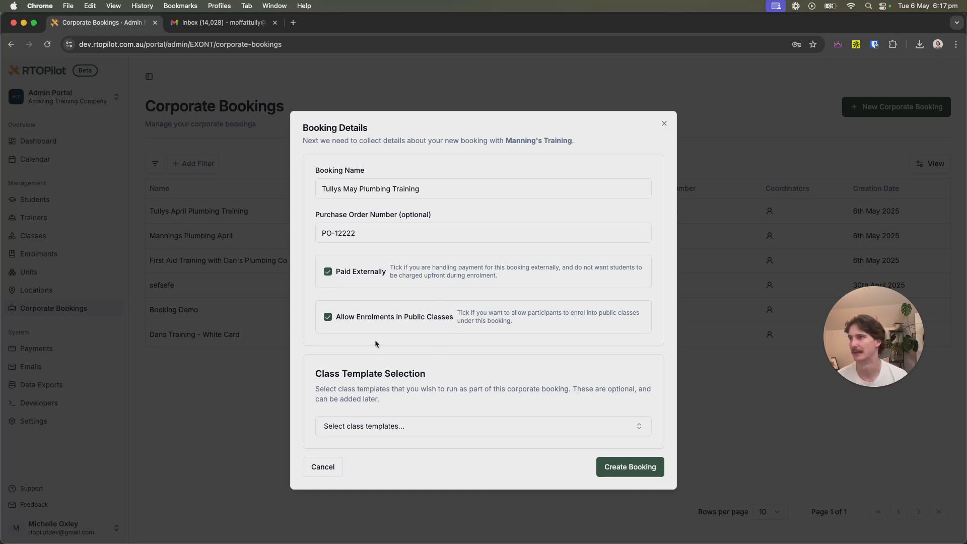
pyautogui.click(406, 431)
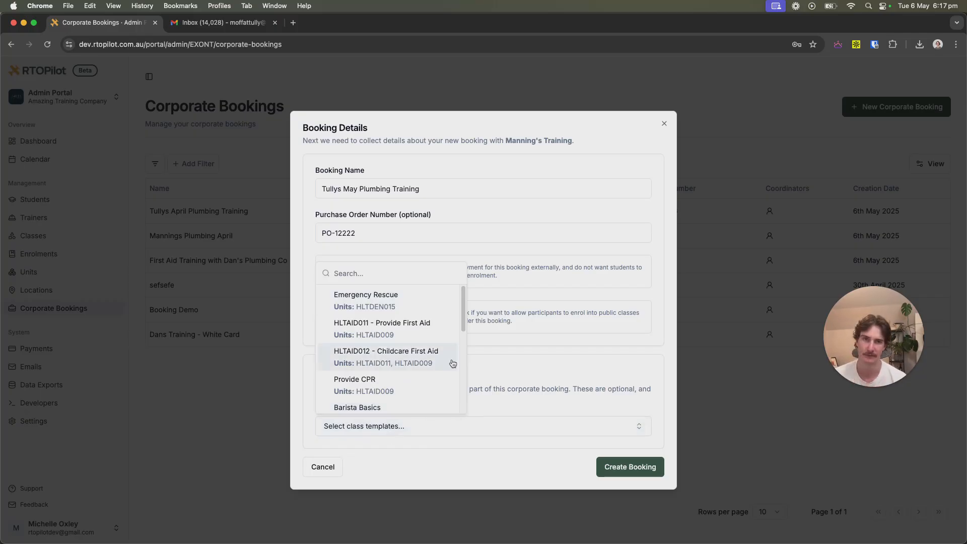
# Add the HLTAID011 Provide First Aid, HLTAID012 Childcare First Aid and Provide CPR templates.
pyautogui.click(412, 331)
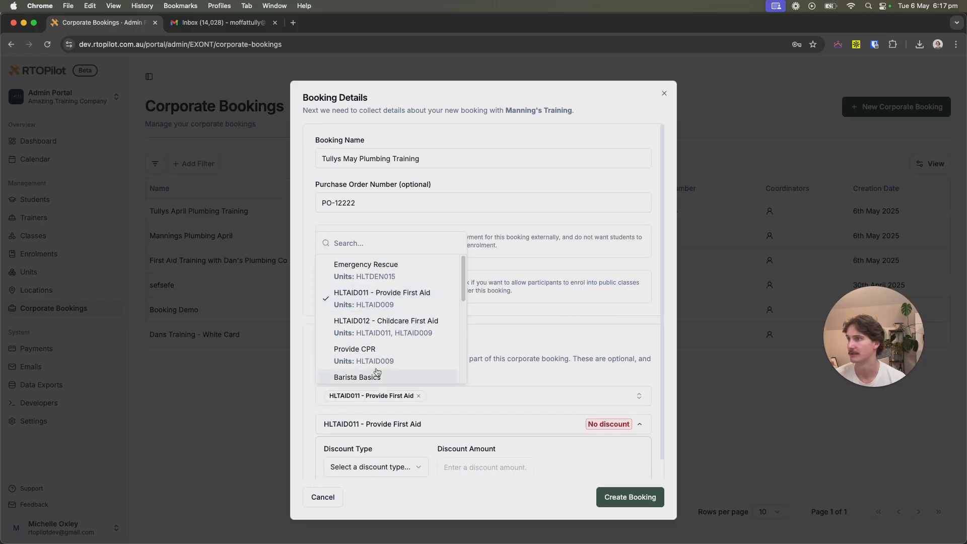
pyautogui.click(395, 328)
pyautogui.click(388, 355)
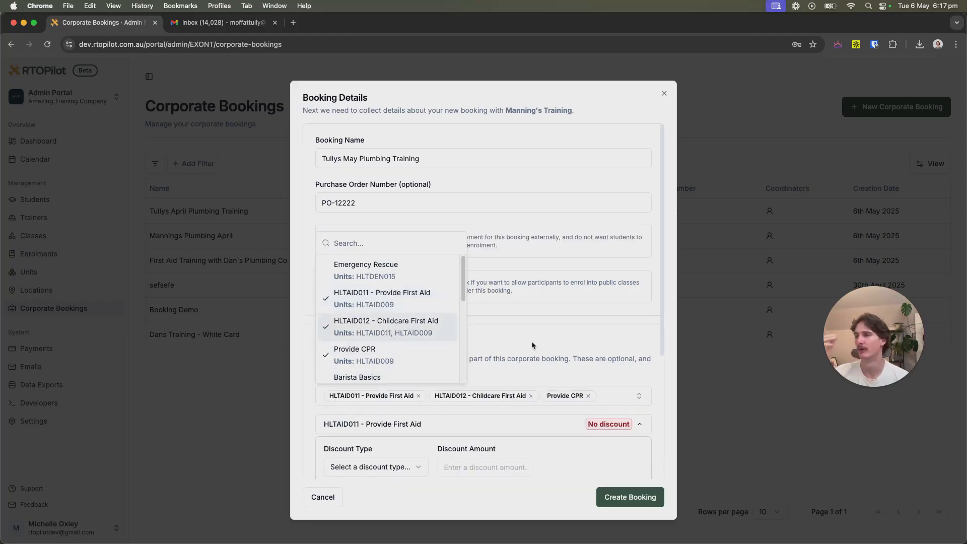
pyautogui.click(506, 321)
pyautogui.scroll(-5, 412, 318)
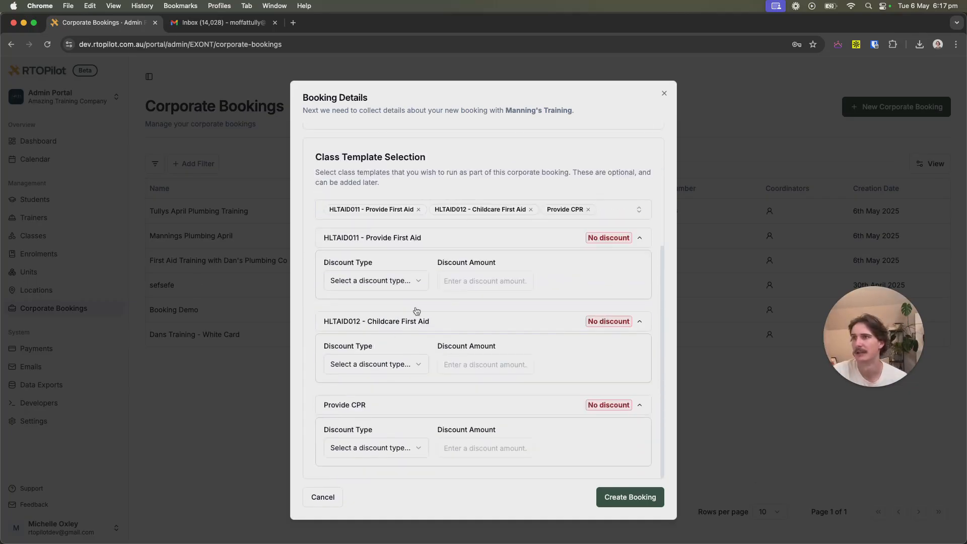
# Apply 10% percentage, $20 dollar and $30 fixed-price discounts, then create the booking.
pyautogui.click(391, 286)
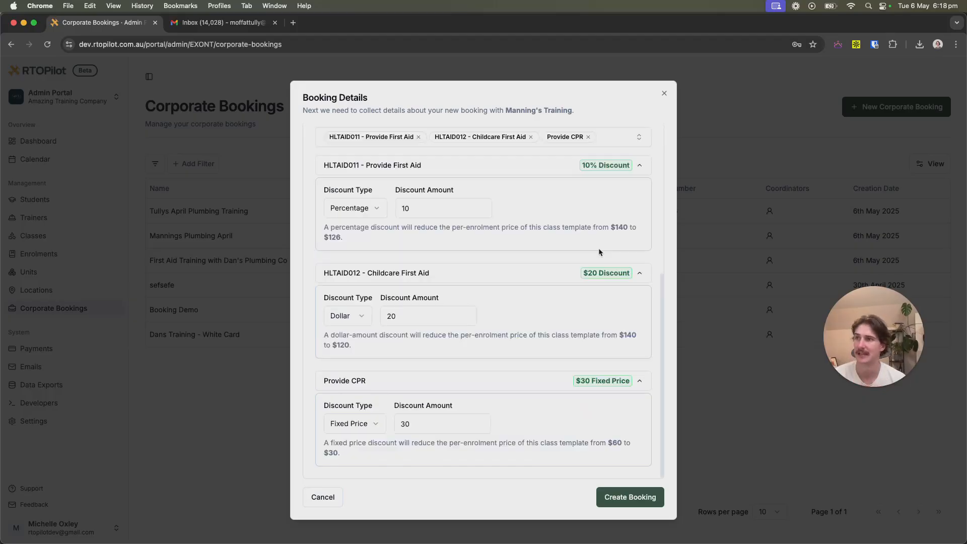
pyautogui.moveTo(615, 228); pyautogui.dragTo(627, 238)
pyautogui.click(627, 237)
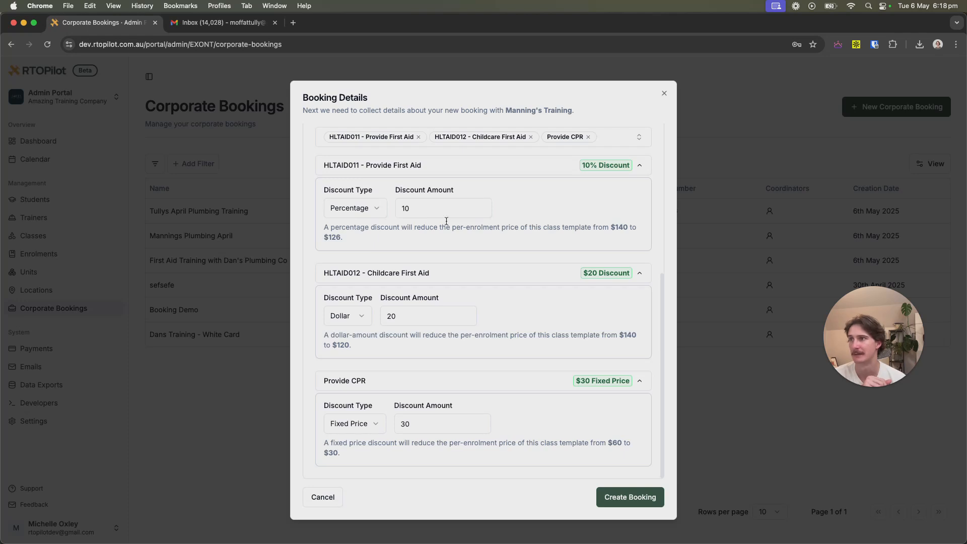
pyautogui.moveTo(611, 227); pyautogui.dragTo(631, 228)
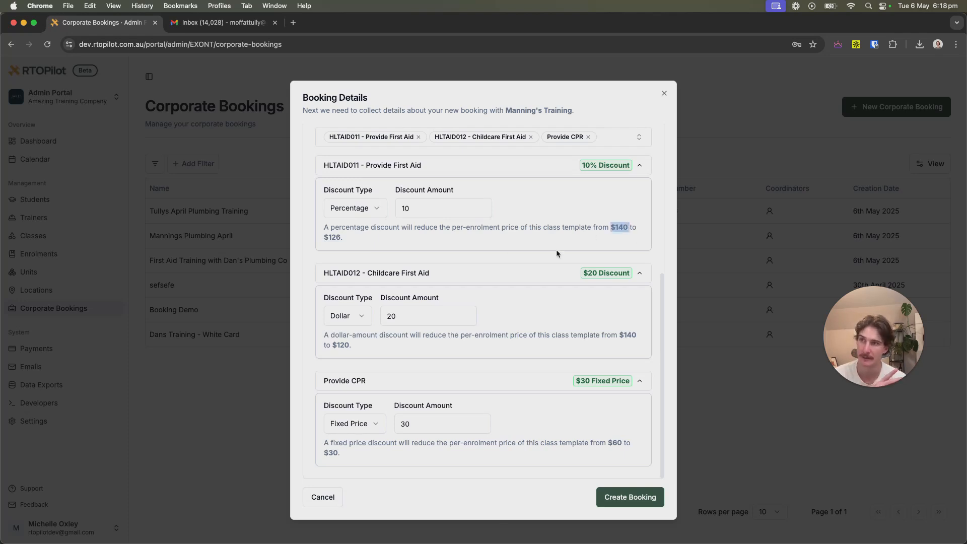
pyautogui.moveTo(328, 238); pyautogui.dragTo(346, 243)
pyautogui.click(384, 246)
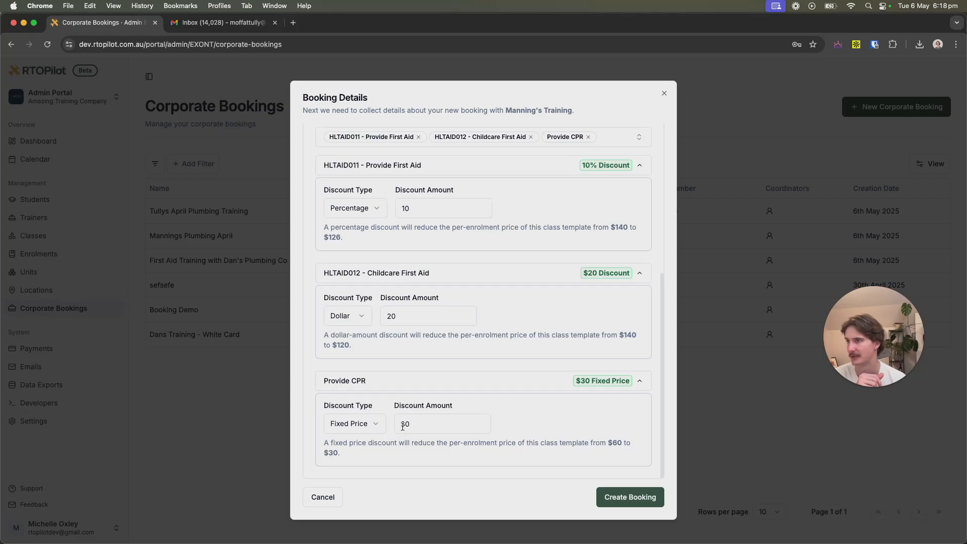
pyautogui.moveTo(608, 445); pyautogui.dragTo(626, 444)
pyautogui.click(626, 446)
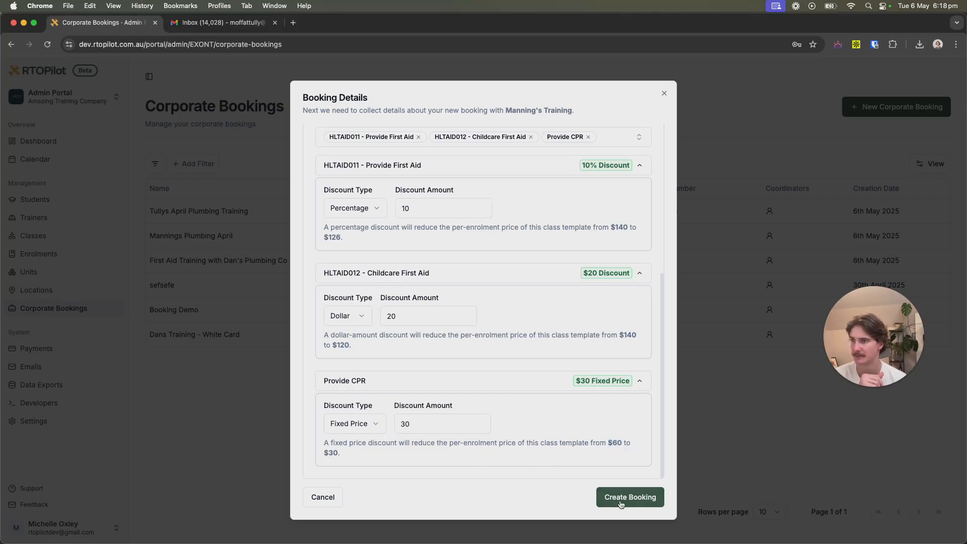
pyautogui.click(623, 501)
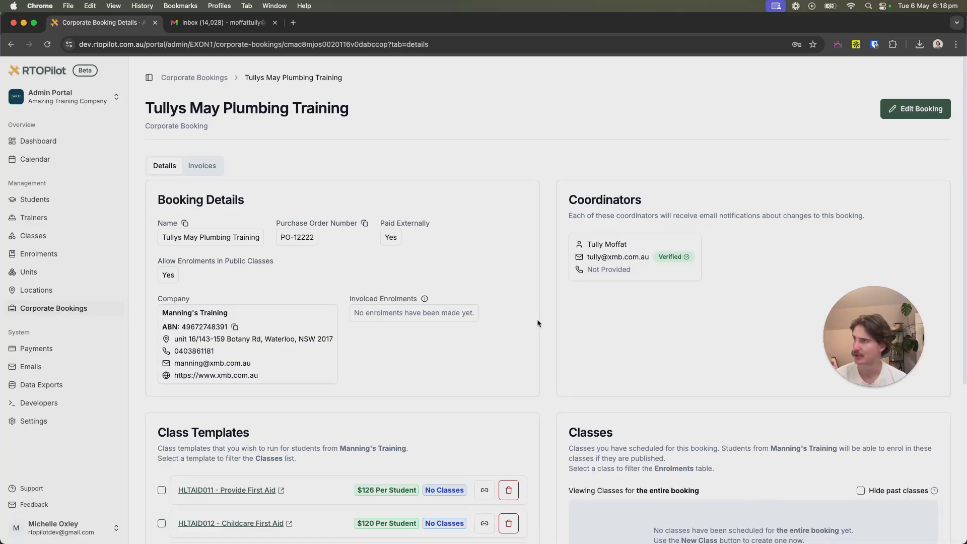
pyautogui.scroll(-2, 538, 321)
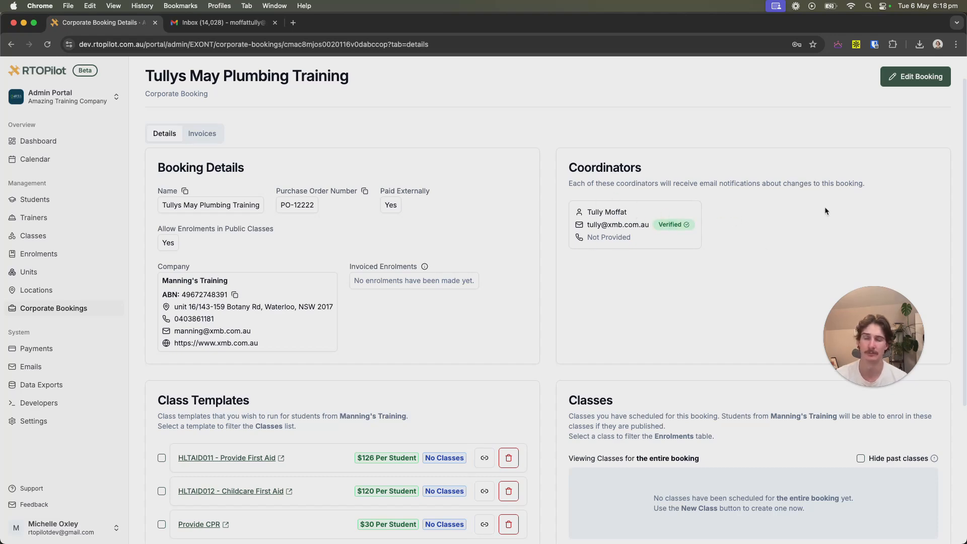
pyautogui.scroll(-5, 731, 221)
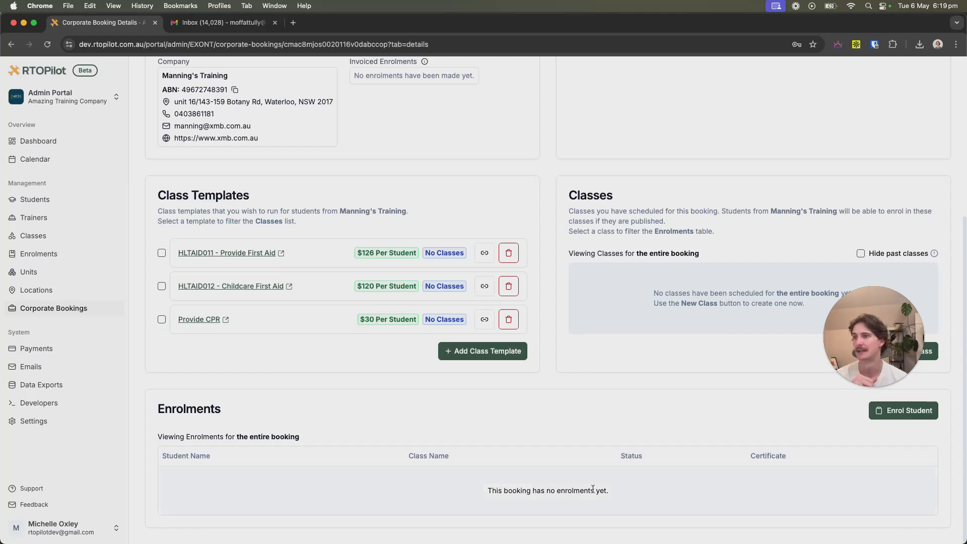
pyautogui.moveTo(868, 352)
pyautogui.moveTo(869, 352); pyautogui.dragTo(892, 146)
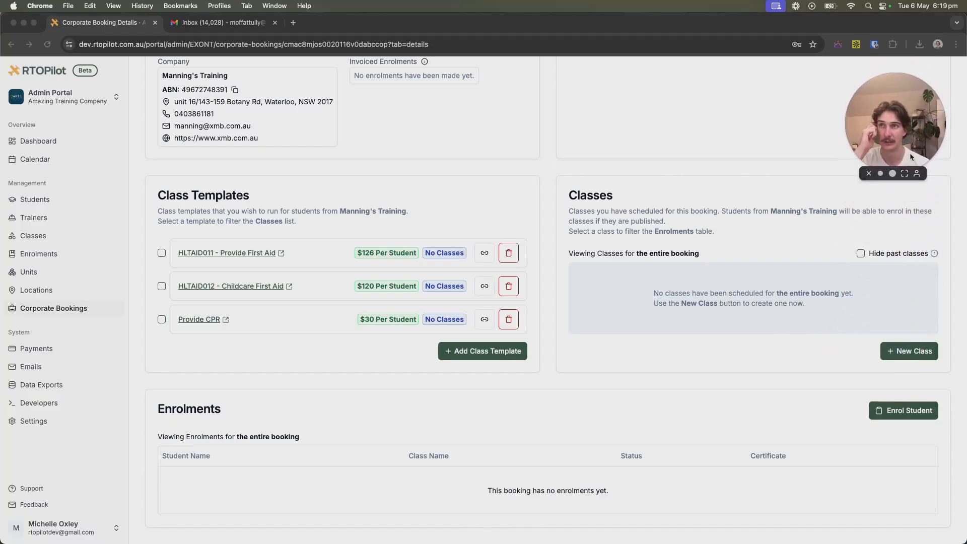
# Create a new class for the booking from the HLTAID011 - Provide First Aid template.
pyautogui.click(734, 347)
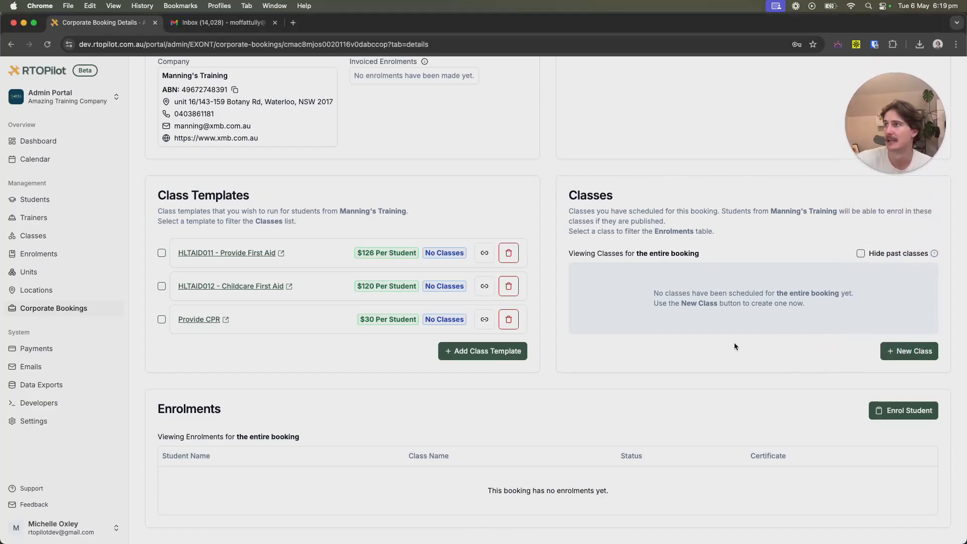
pyautogui.click(910, 352)
pyautogui.click(422, 304)
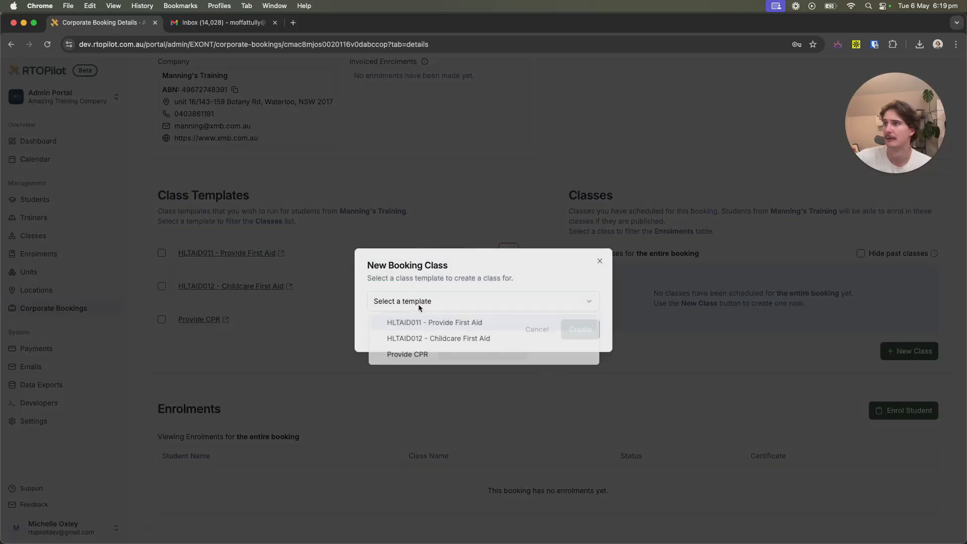
pyautogui.click(470, 328)
pyautogui.click(577, 331)
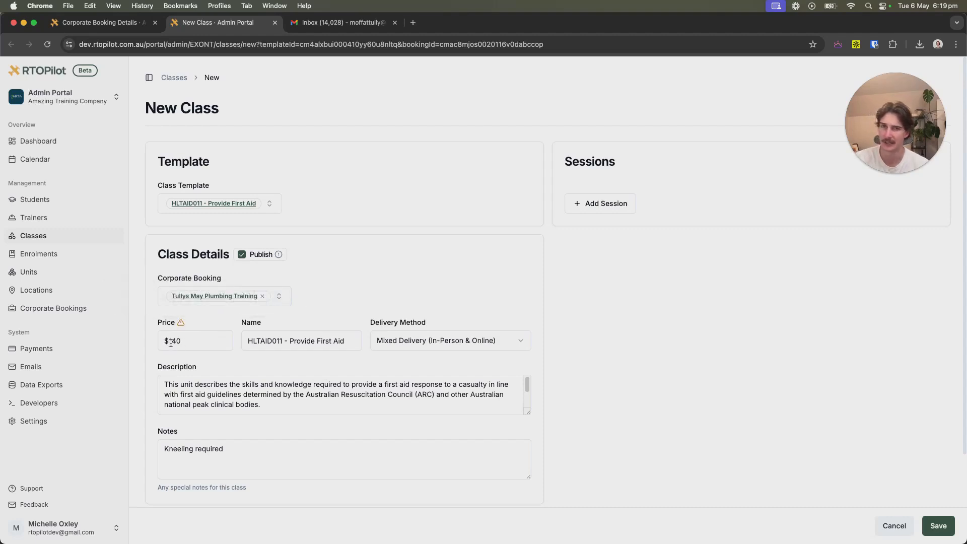
# Add a 9 May 2025, 9 AM–5 PM session to the class and save it.
pyautogui.moveTo(182, 327)
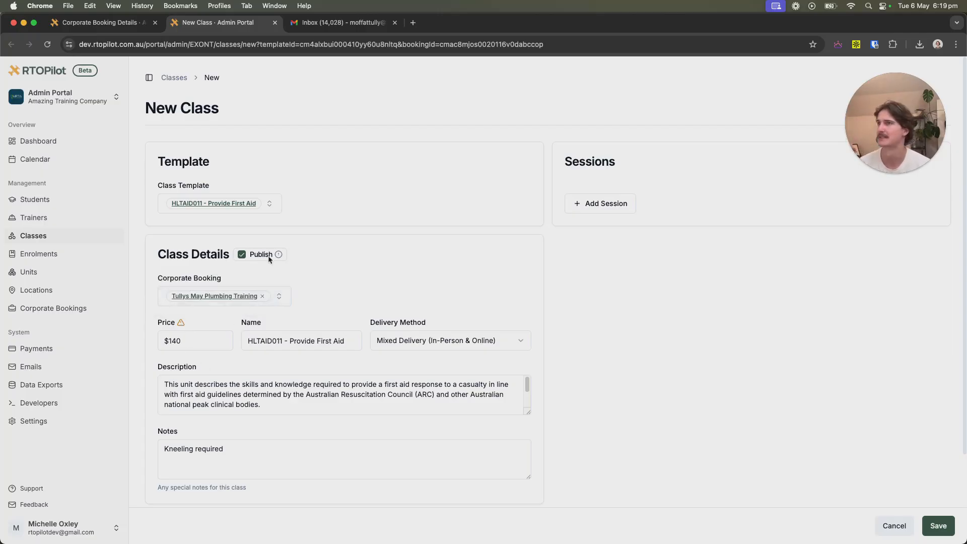
pyautogui.scroll(-2, 257, 392)
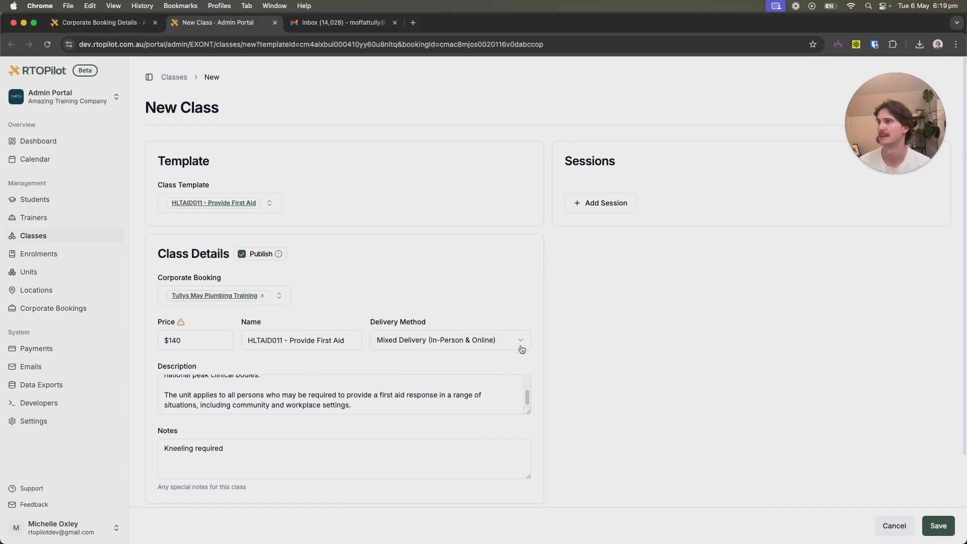
pyautogui.click(599, 203)
pyautogui.click(639, 207)
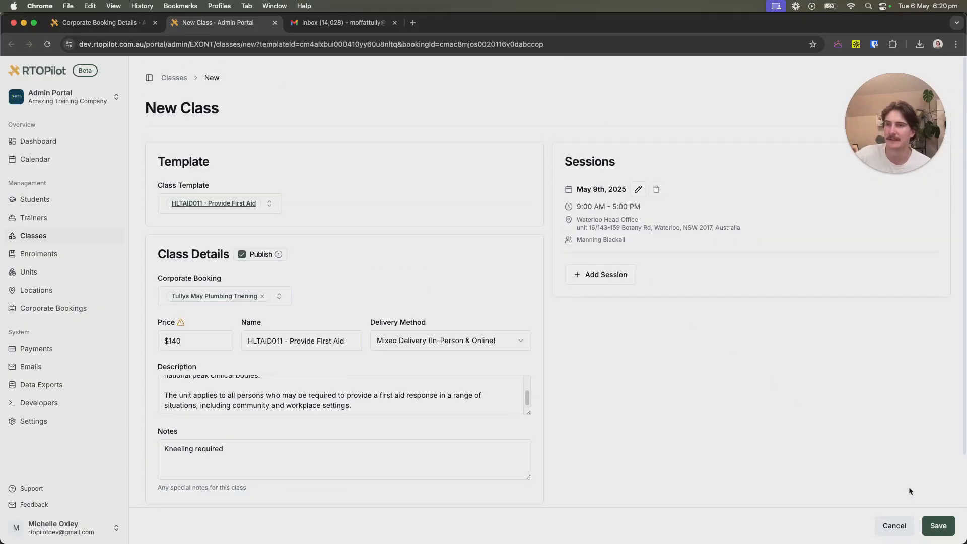
pyautogui.click(939, 526)
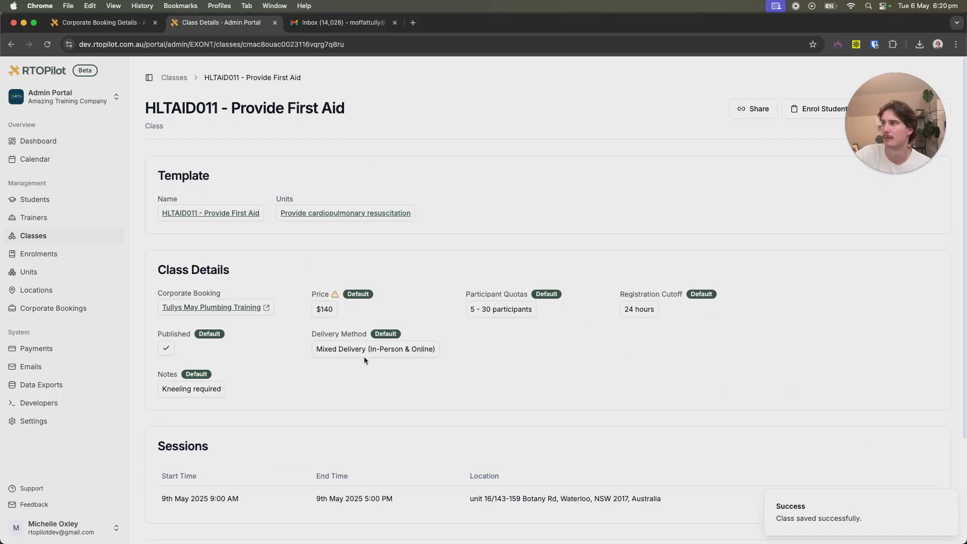
# Reopen the Tullys May Plumbing Training booking and check the First Aid class's single May 9 session.
pyautogui.click(75, 308)
pyautogui.click(254, 212)
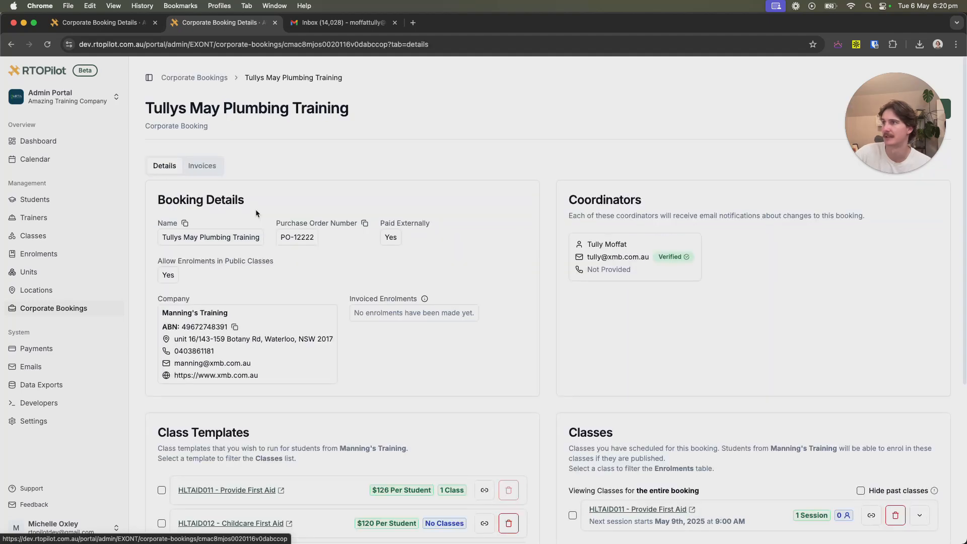
pyautogui.scroll(-2, 468, 278)
pyautogui.scroll(-2, 467, 278)
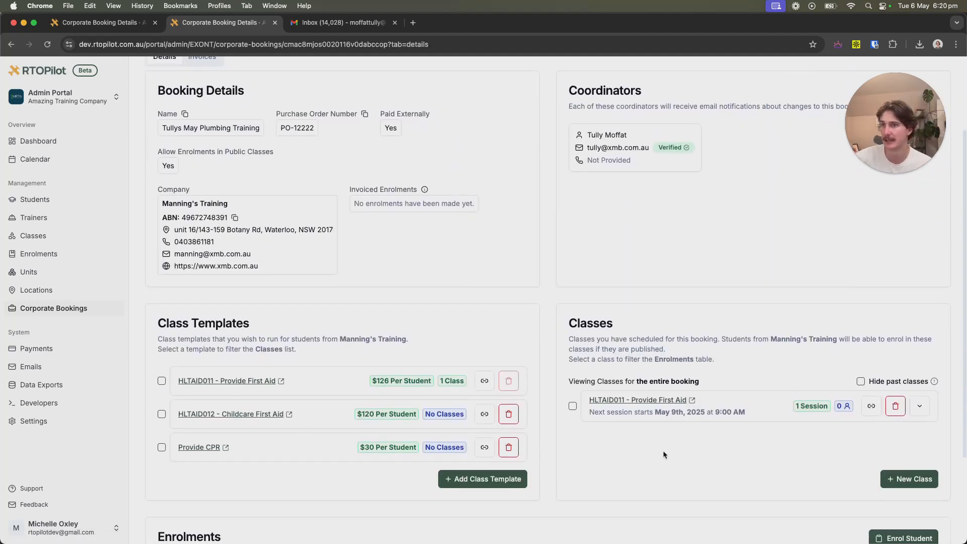
pyautogui.scroll(-4, 664, 455)
pyautogui.click(920, 278)
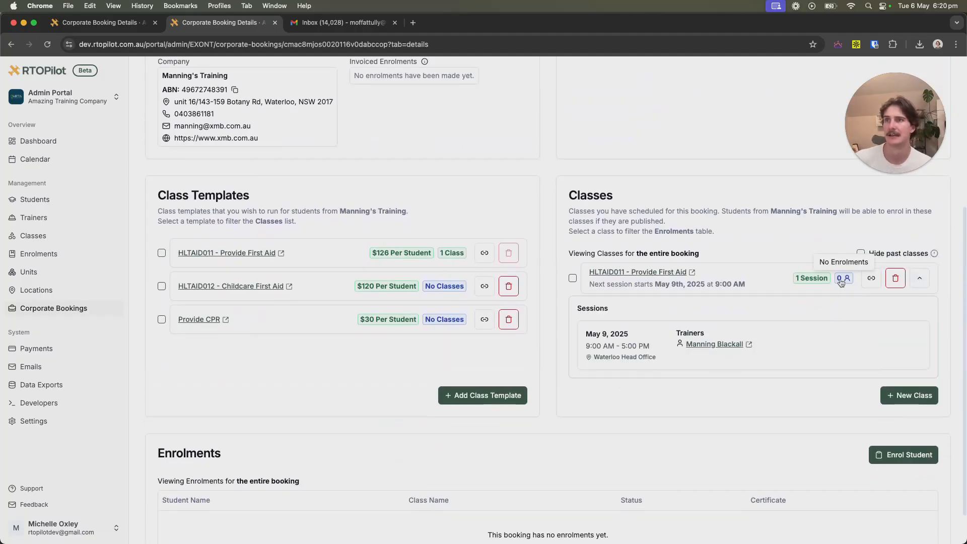
pyautogui.click(919, 278)
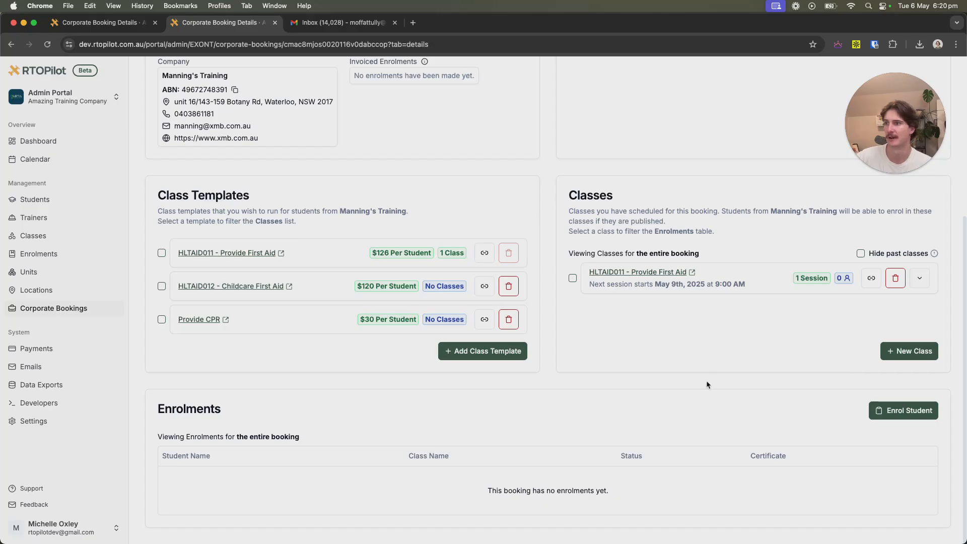
# Start a student enrolment for the booking in the HLTAID011 - Provide First Aid class.
pyautogui.click(897, 418)
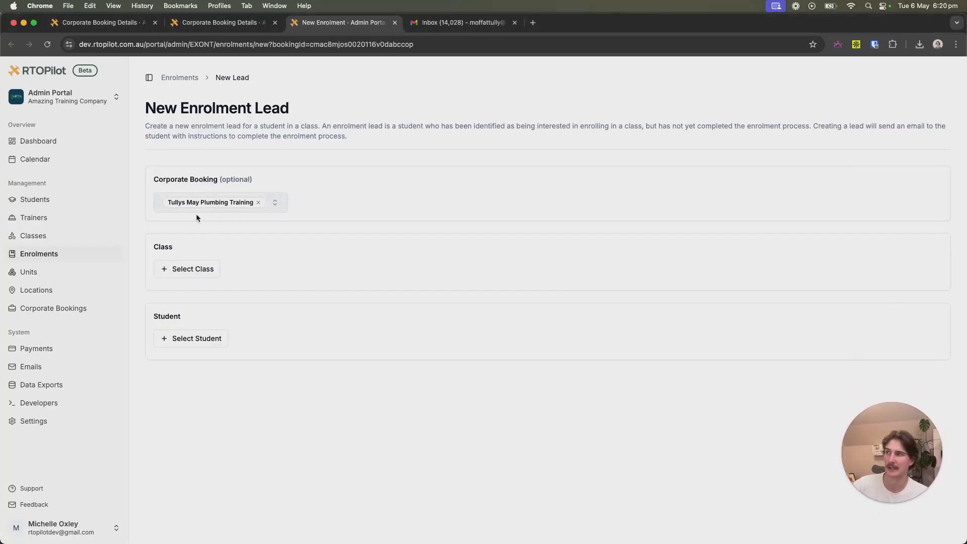
pyautogui.click(187, 268)
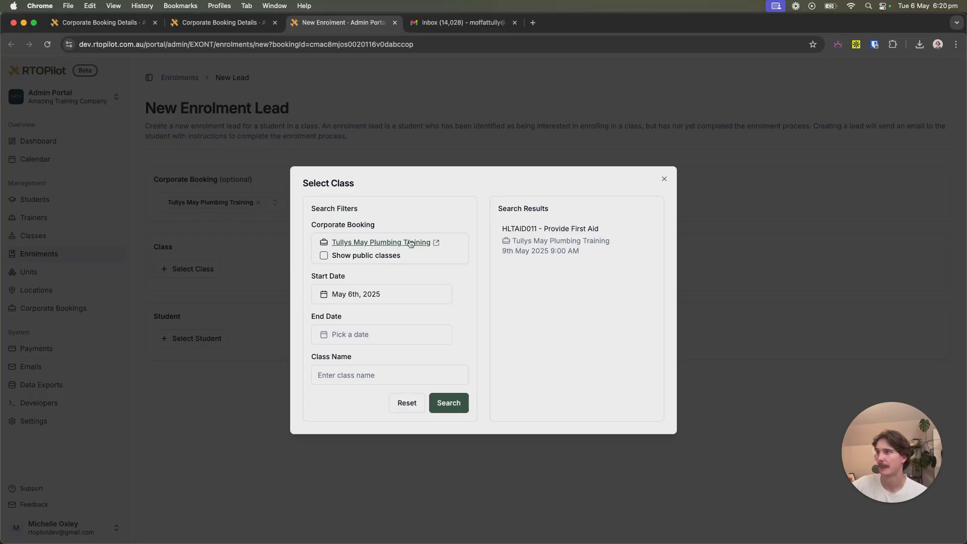
pyautogui.click(551, 248)
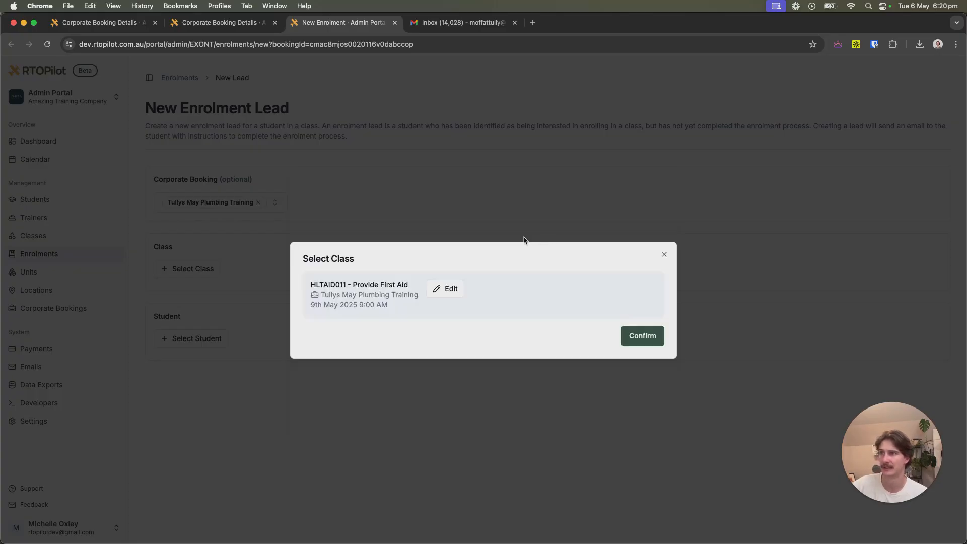
pyautogui.click(662, 344)
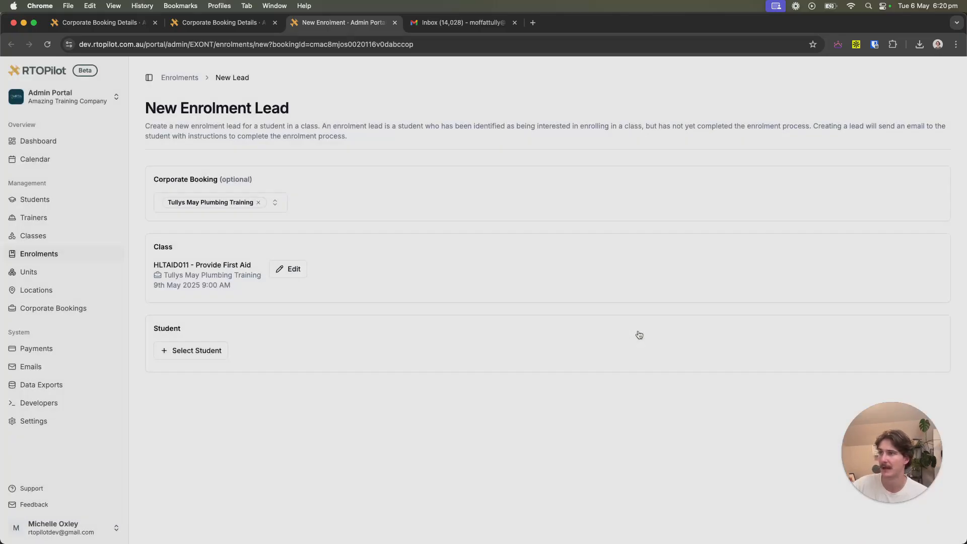
pyautogui.click(194, 350)
# Search for and confirm the existing student, then choose Create Externally Paid Enrolment.
pyautogui.click(377, 319)
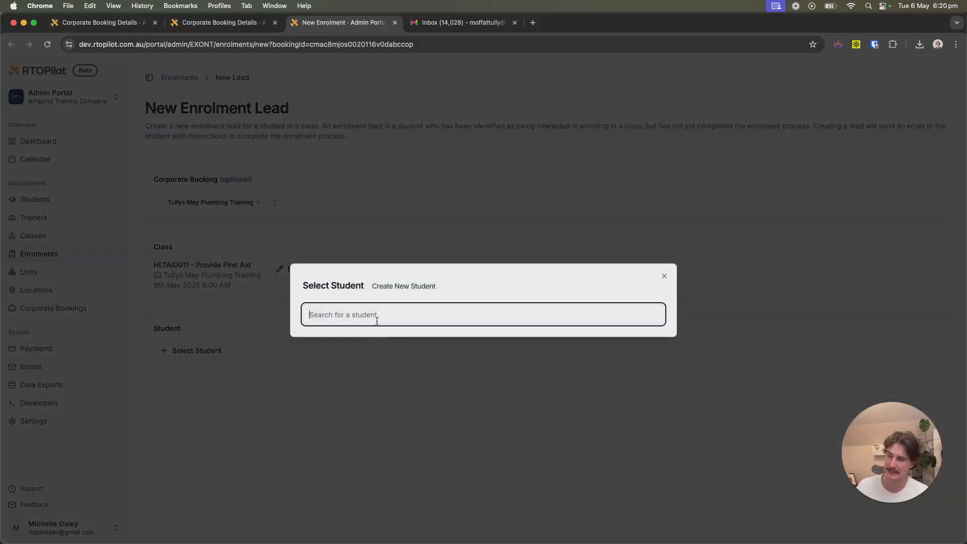
pyautogui.write('tuy')
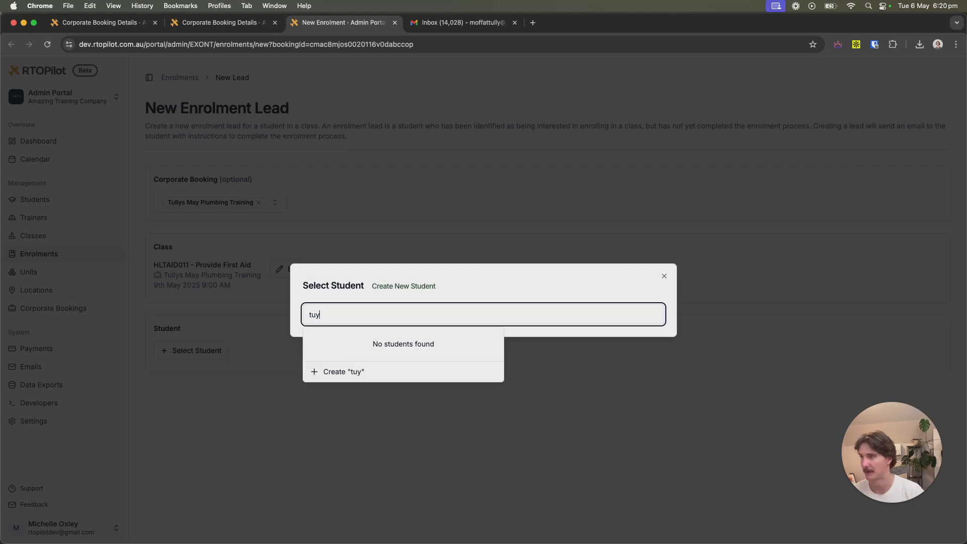
pyautogui.write('k')
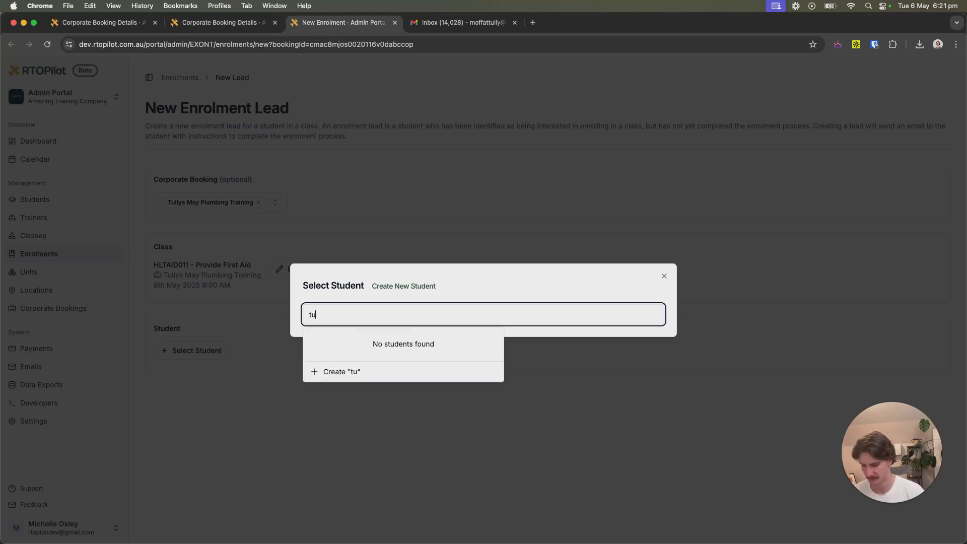
pyautogui.write('ll')
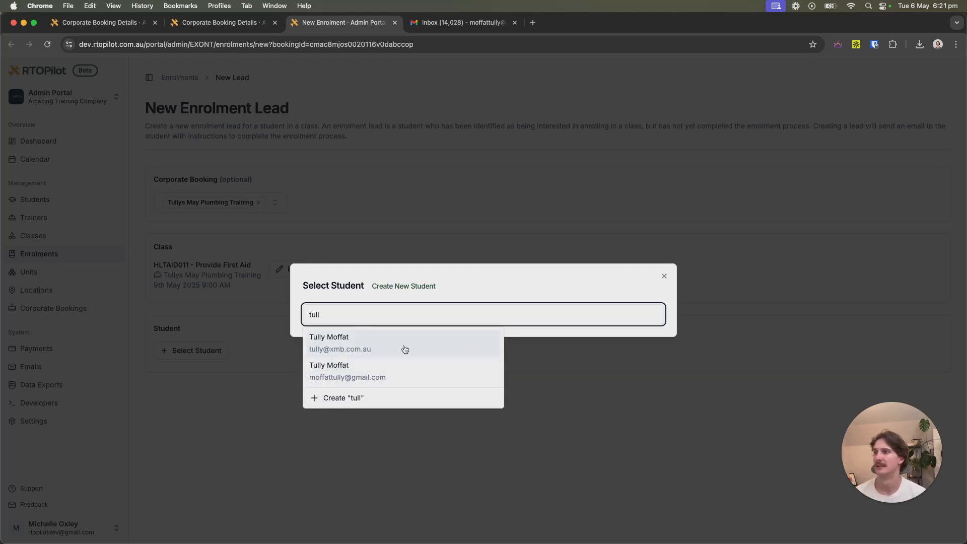
pyautogui.click(405, 349)
pyautogui.click(402, 263)
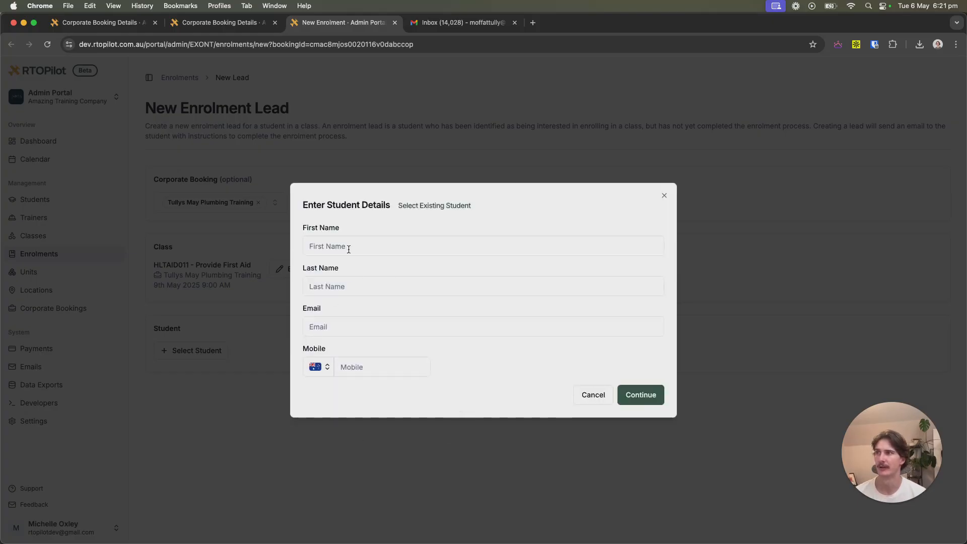
pyautogui.click(430, 206)
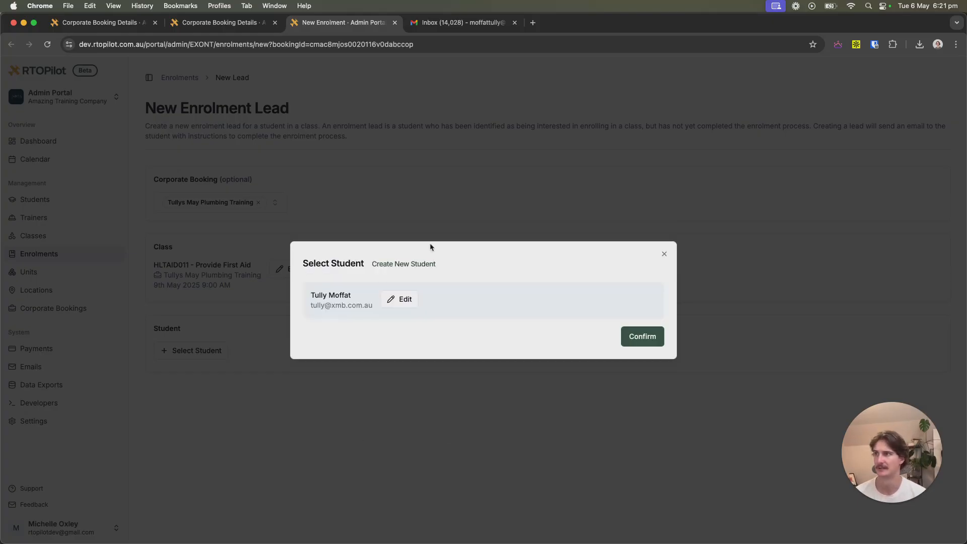
pyautogui.click(637, 338)
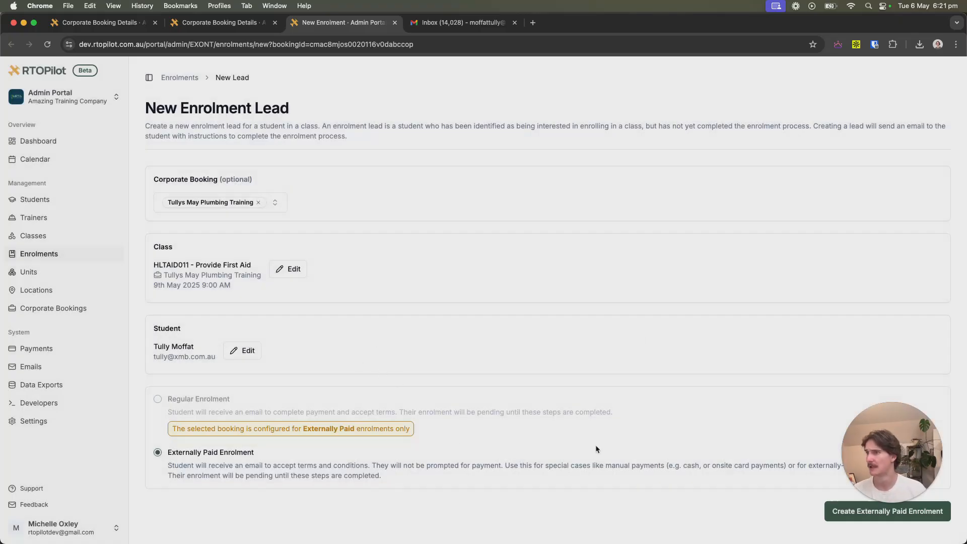
pyautogui.moveTo(874, 451); pyautogui.dragTo(892, 308)
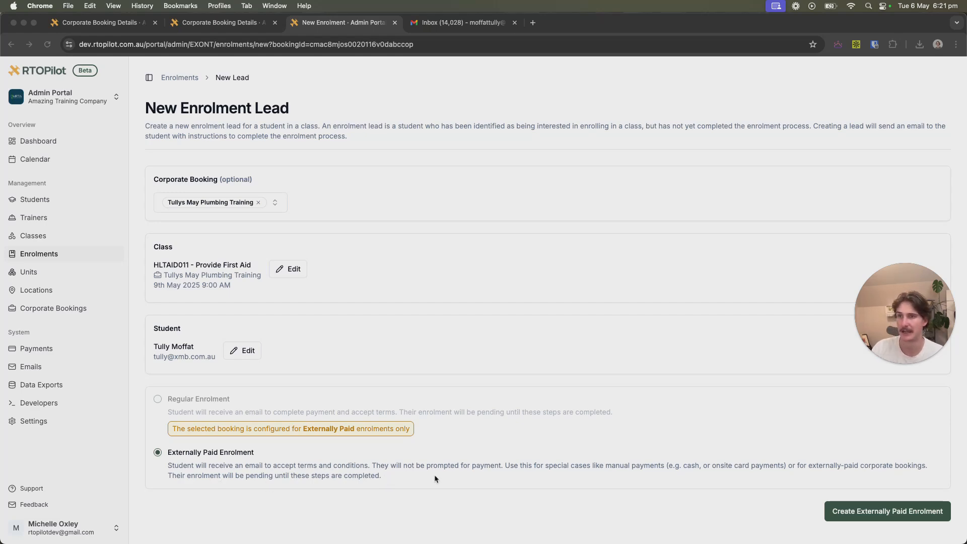
# Confirm the pending externally paid enrolment and open its HLTAID011 'Complete your enrolment' email checkout.
pyautogui.click(881, 512)
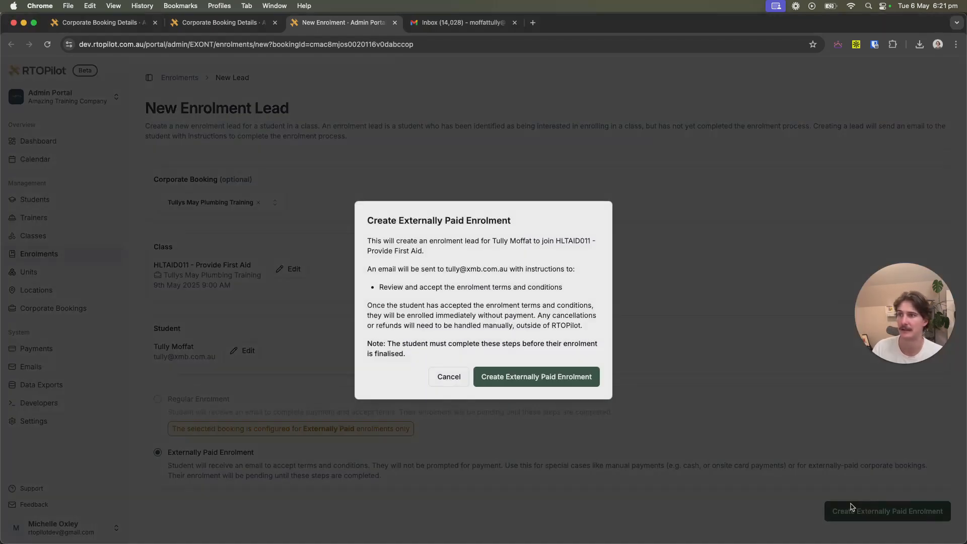
pyautogui.click(531, 376)
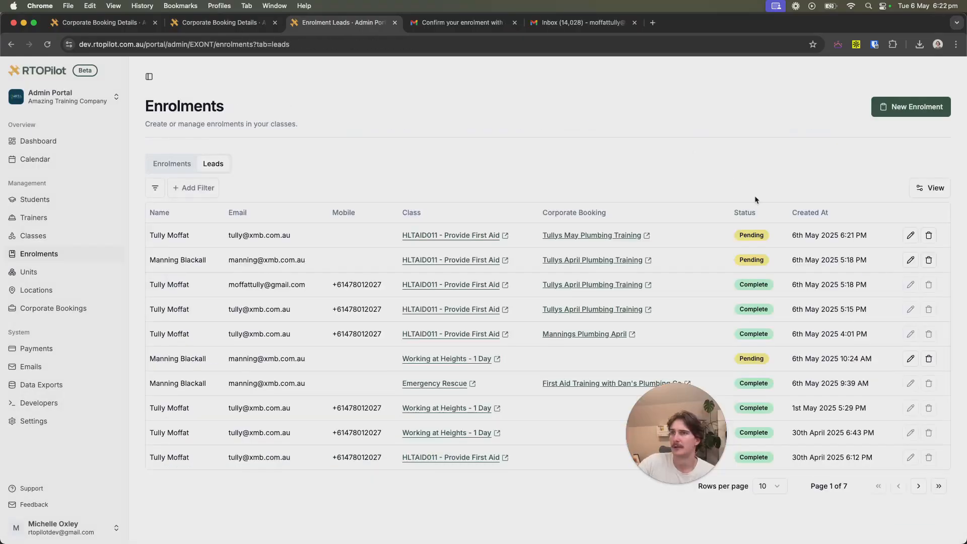
pyautogui.click(447, 26)
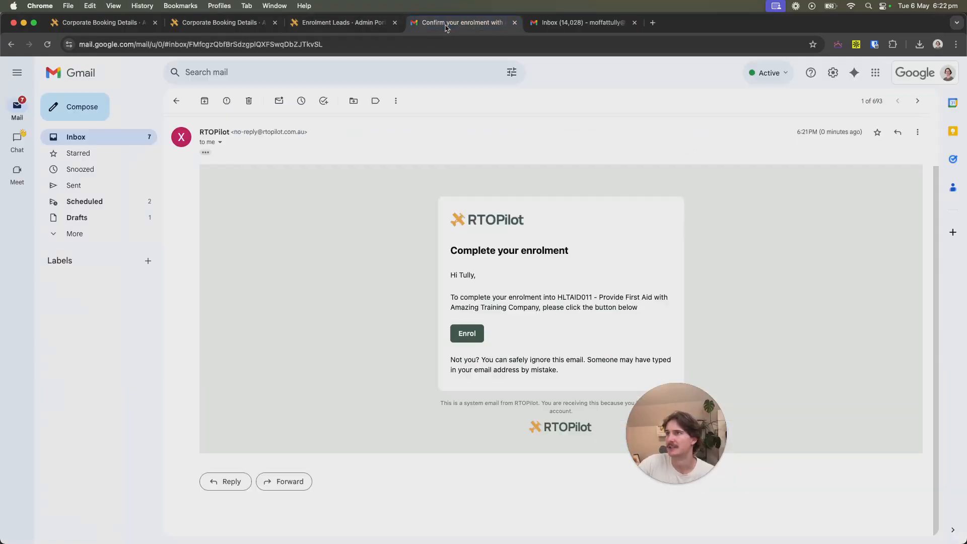
pyautogui.click(478, 336)
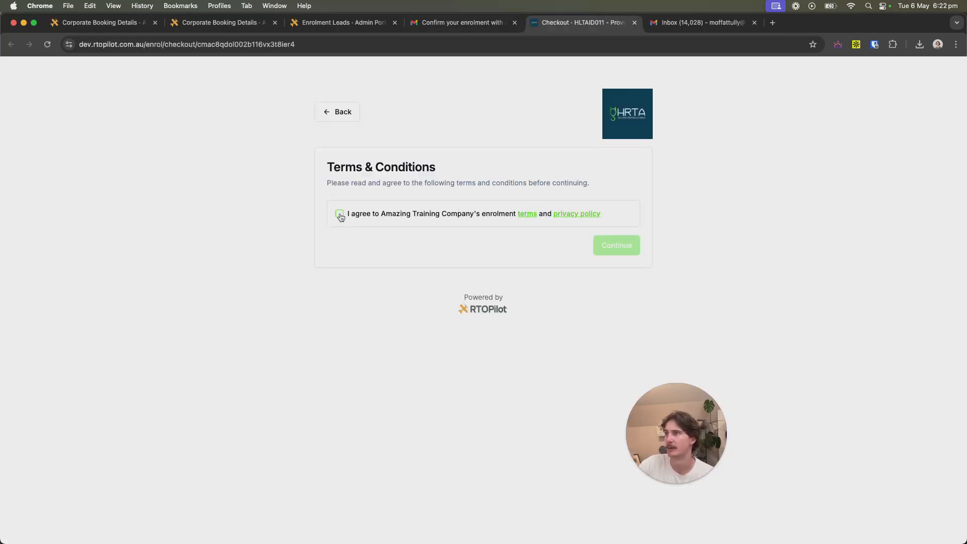
# Accept the enrolment terms and privacy policy, then open the student portal's Classes list.
pyautogui.click(340, 214)
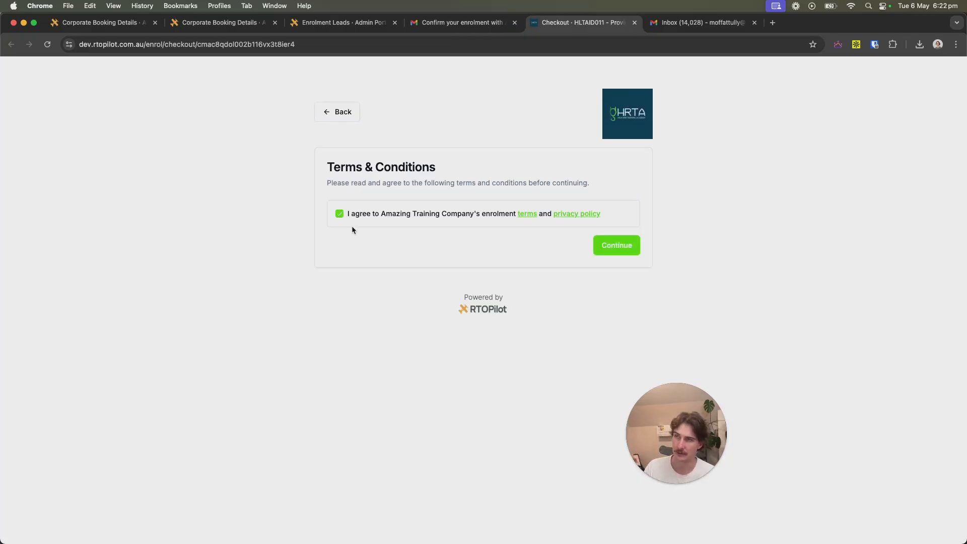
pyautogui.click(618, 244)
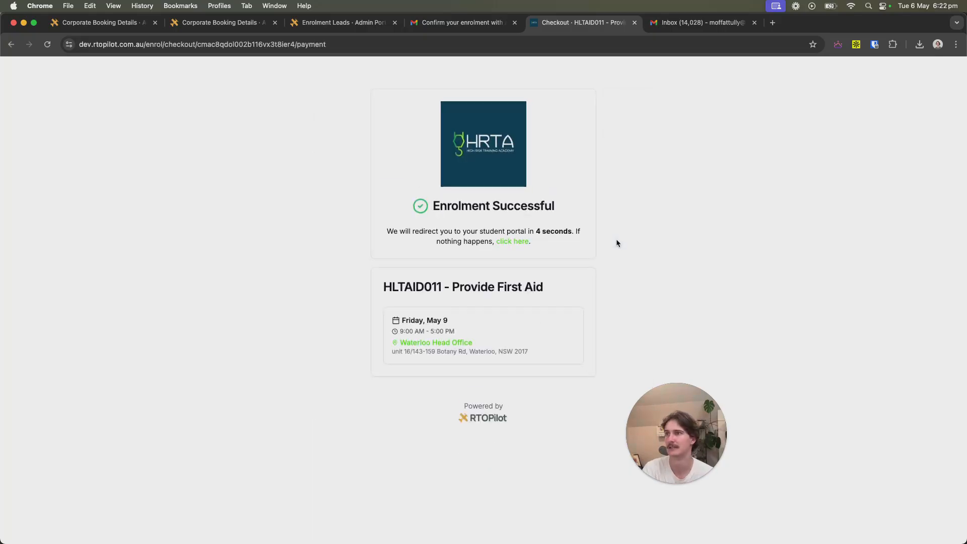
pyautogui.click(517, 243)
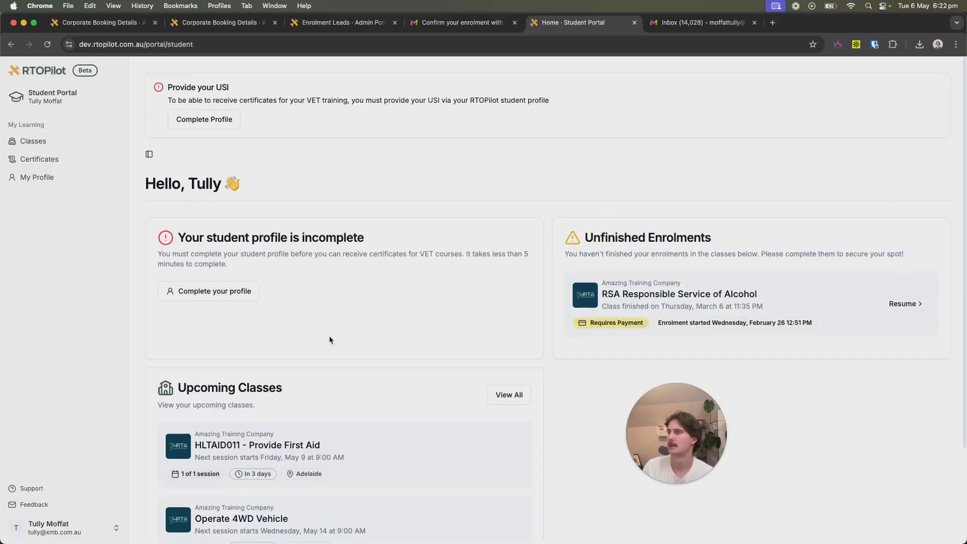
pyautogui.scroll(-3, 374, 315)
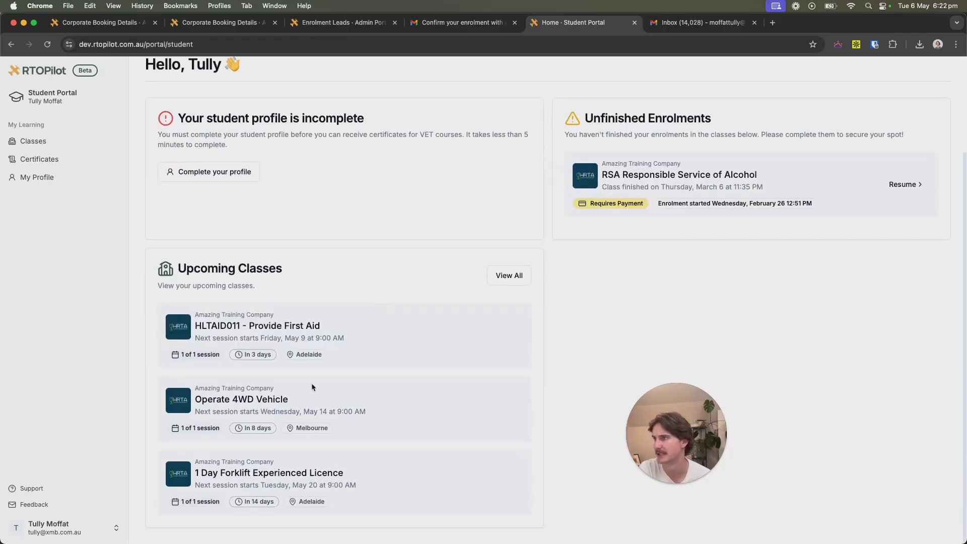
pyautogui.click(226, 335)
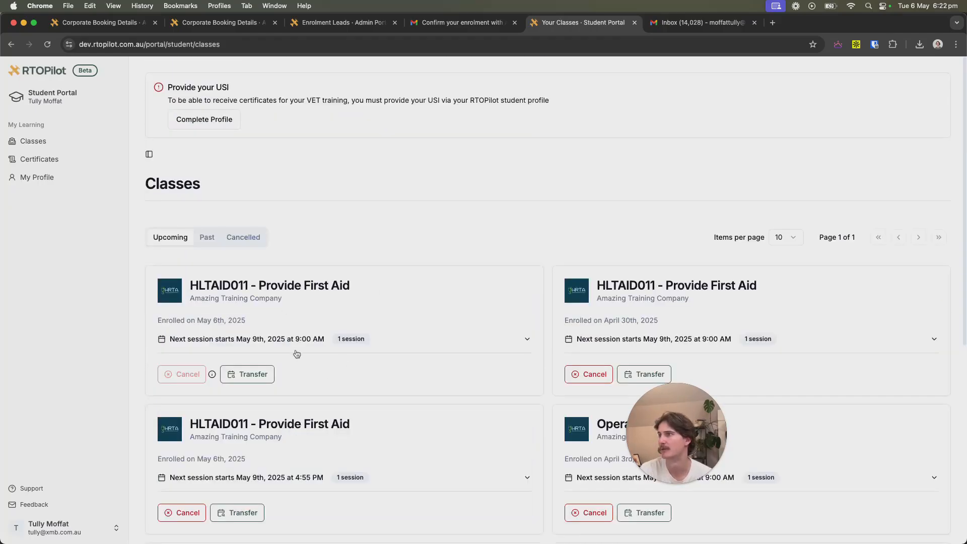
# Check the second First Aid card's May 9 session time and location.
pyautogui.scroll(-2, 307, 247)
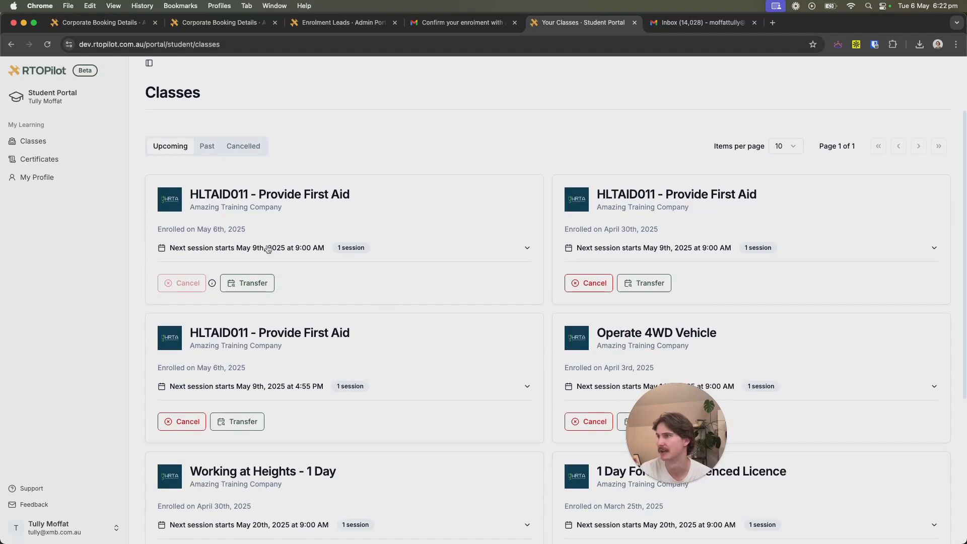
pyautogui.scroll(-5, 302, 262)
pyautogui.scroll(7, 289, 316)
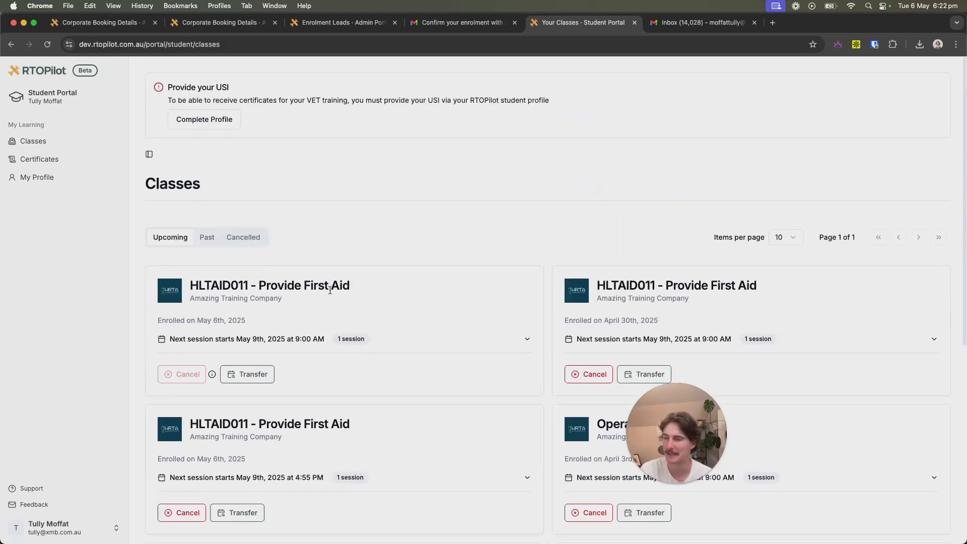
pyautogui.scroll(-5, 330, 291)
pyautogui.scroll(1, 339, 318)
pyautogui.click(210, 295)
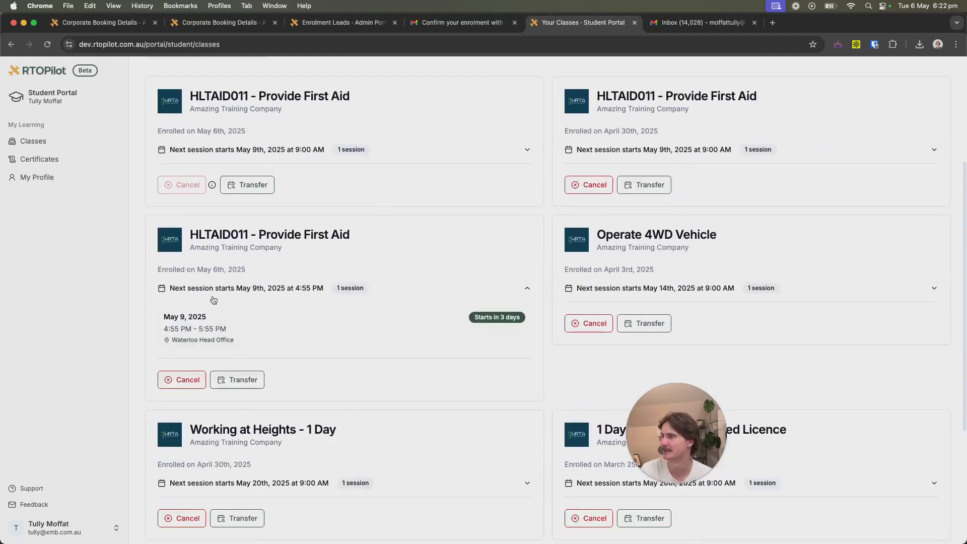
pyautogui.moveTo(164, 318); pyautogui.dragTo(234, 329)
pyautogui.click(235, 329)
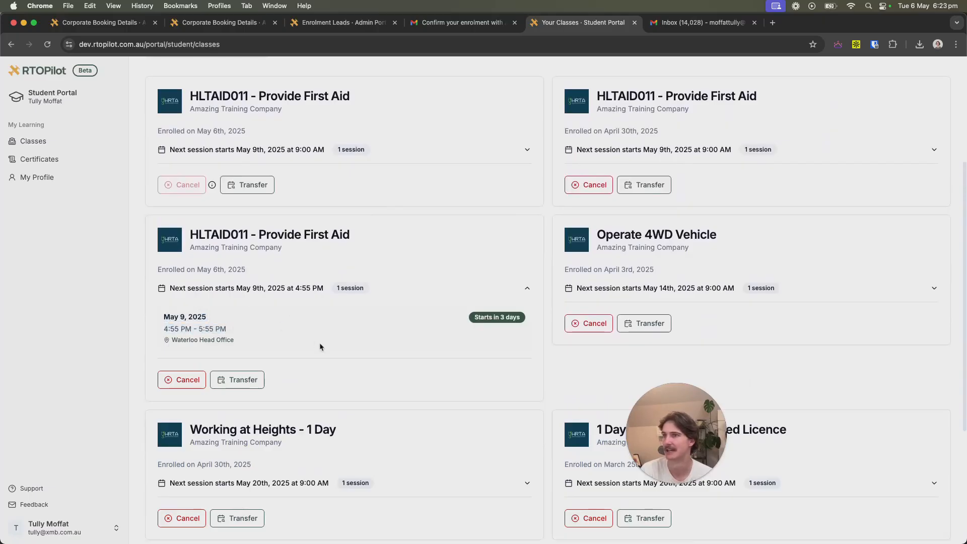
pyautogui.scroll(4, 328, 355)
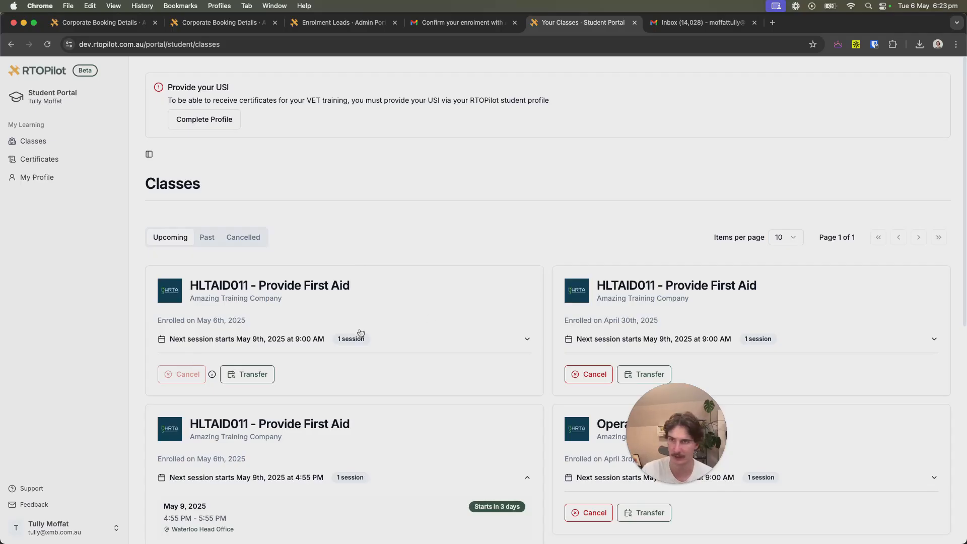
pyautogui.click(55, 528)
# Switch to the Coordinator Portal and open the Tullys May Plumbing Training booking.
pyautogui.click(174, 508)
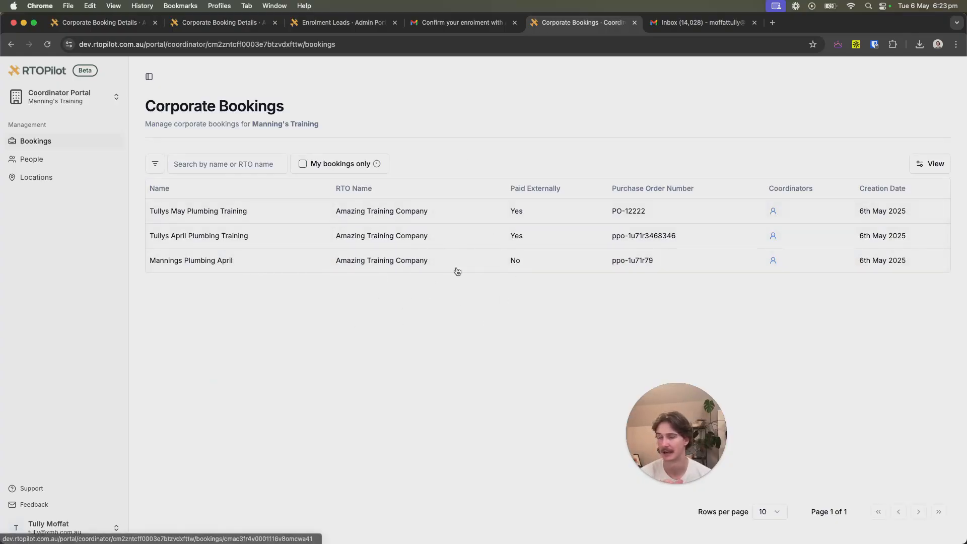
pyautogui.click(262, 211)
pyautogui.click(148, 338)
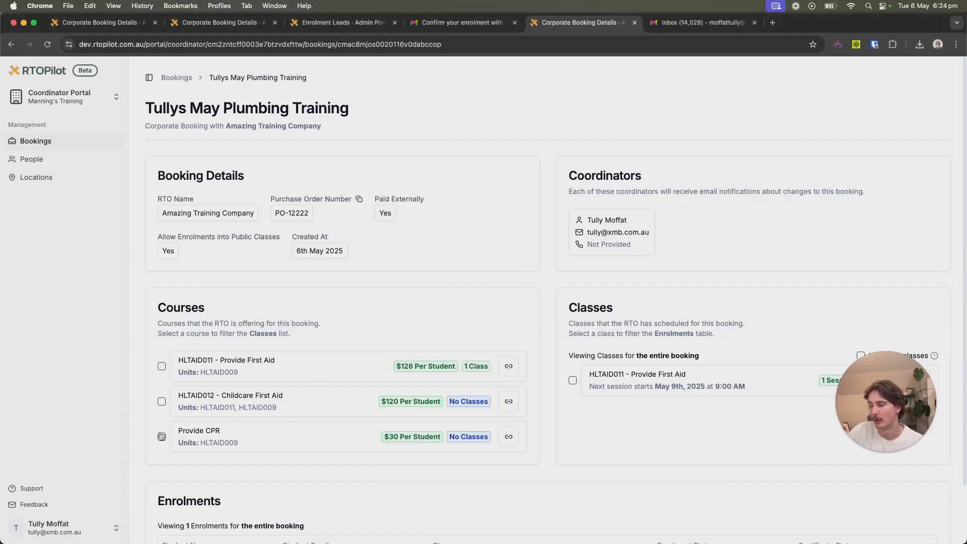
pyautogui.scroll(-3, 509, 416)
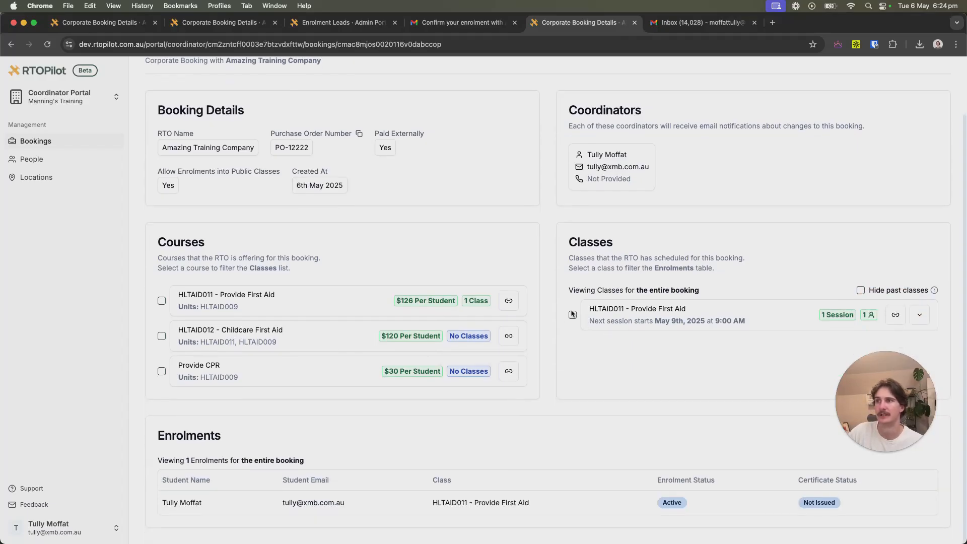
# Toggle the HLTAID011 First Aid class filter and expand its May 9 session and trainer details.
pyautogui.click(573, 315)
pyautogui.click(573, 380)
pyautogui.scroll(-3, 560, 443)
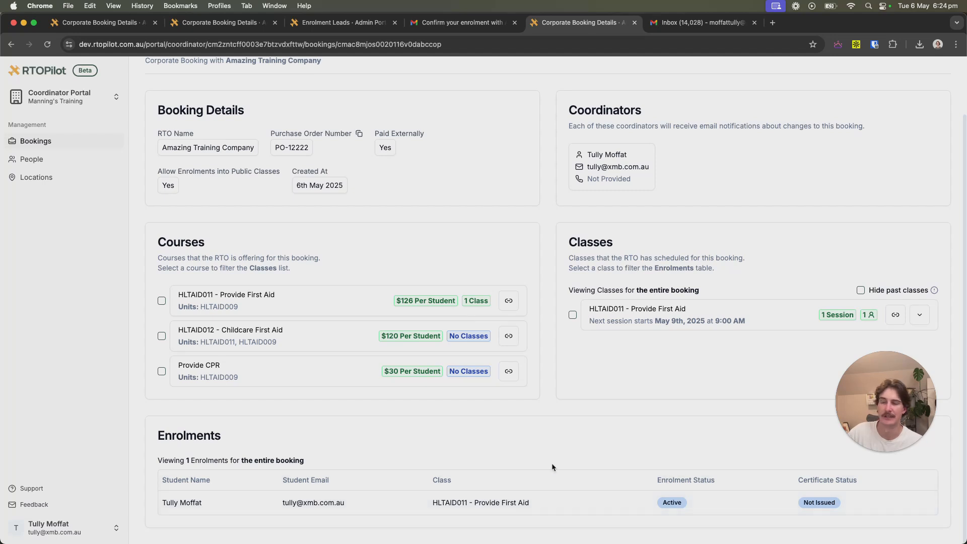
pyautogui.click(920, 318)
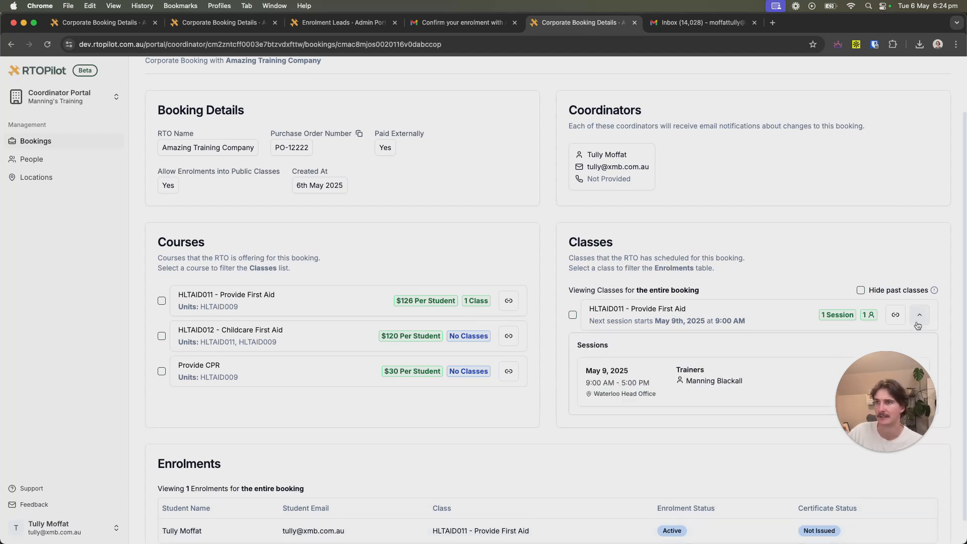
# Collapse the class details and go to Invoice Settings under Payments > Invoices.
pyautogui.click(927, 320)
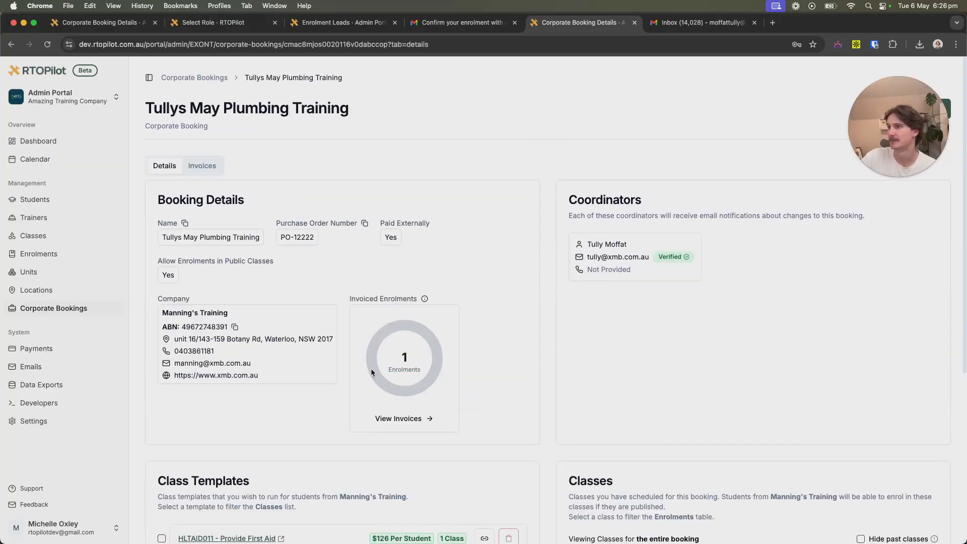
pyautogui.click(57, 349)
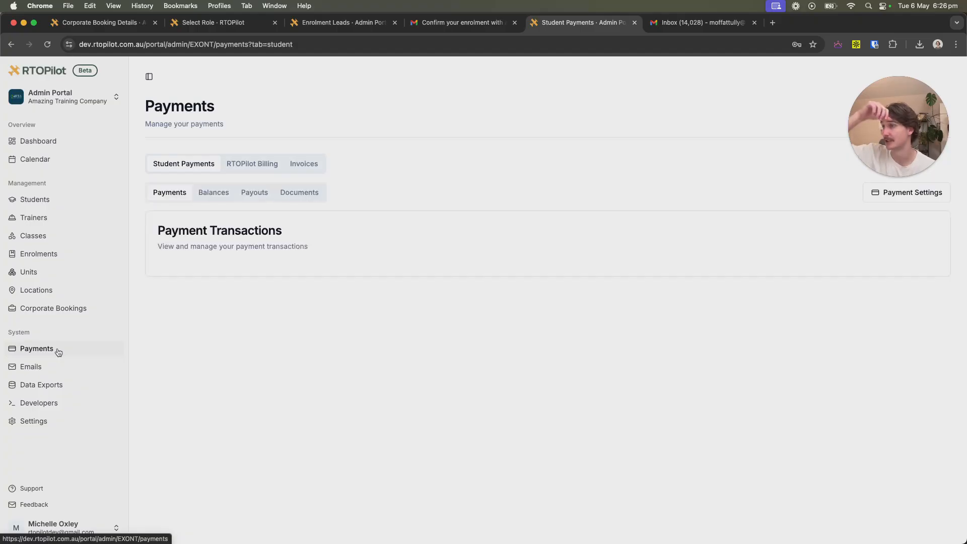
pyautogui.click(303, 164)
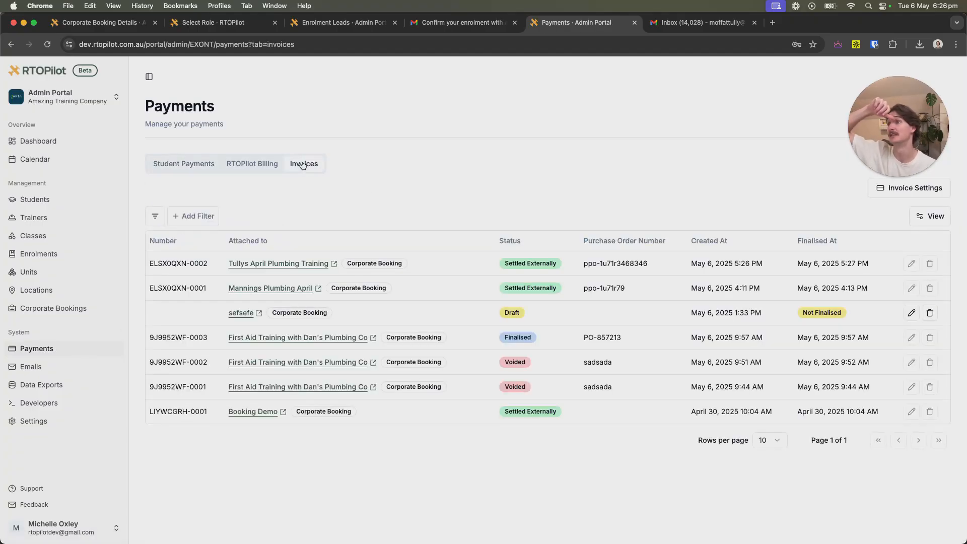
pyautogui.click(915, 187)
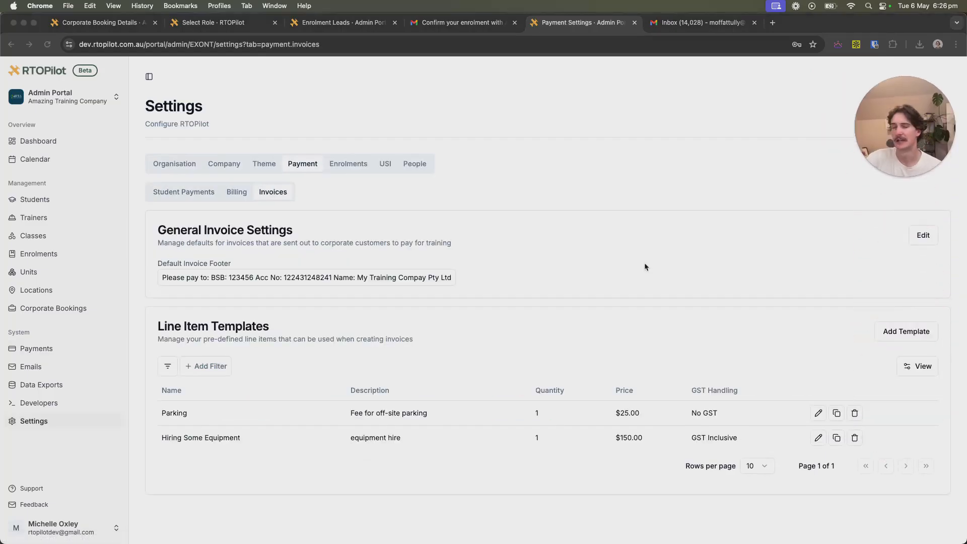
pyautogui.click(287, 281)
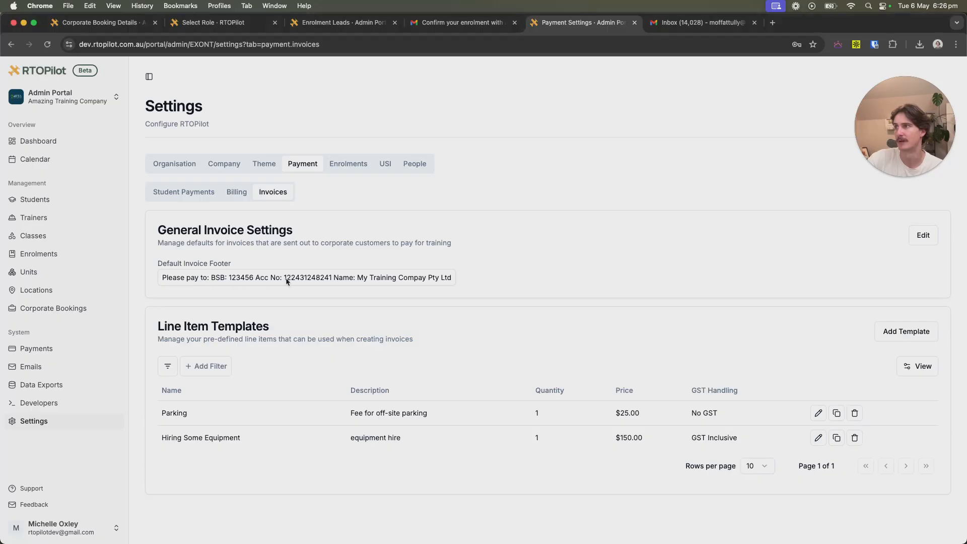
# Review the default invoice footer in its editor and cancel without changes.
pyautogui.click(923, 235)
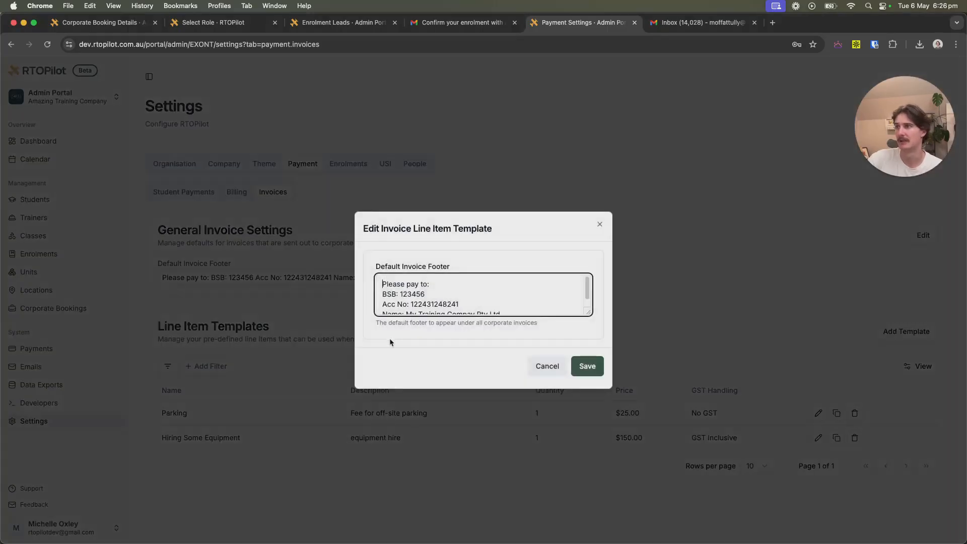
pyautogui.scroll(-1, 412, 302)
pyautogui.scroll(1, 413, 302)
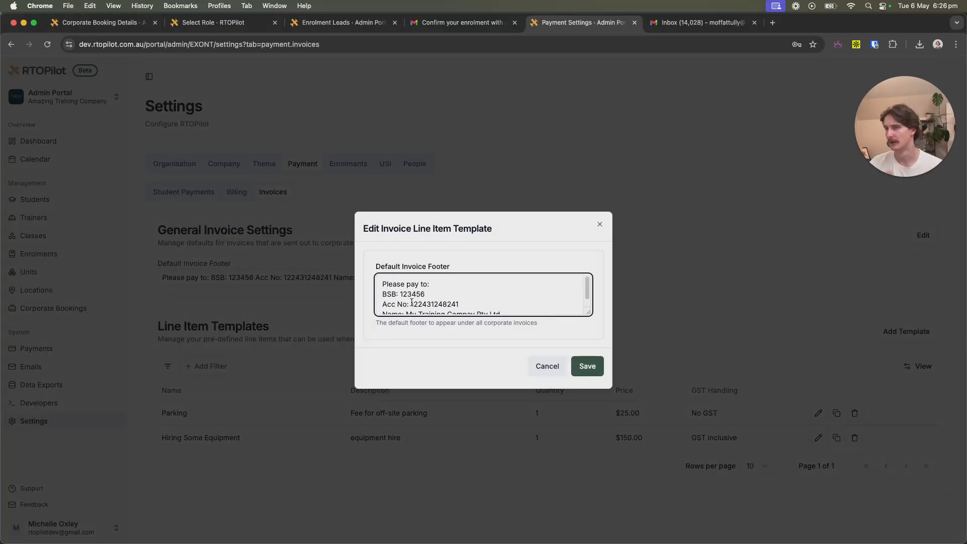
pyautogui.click(579, 367)
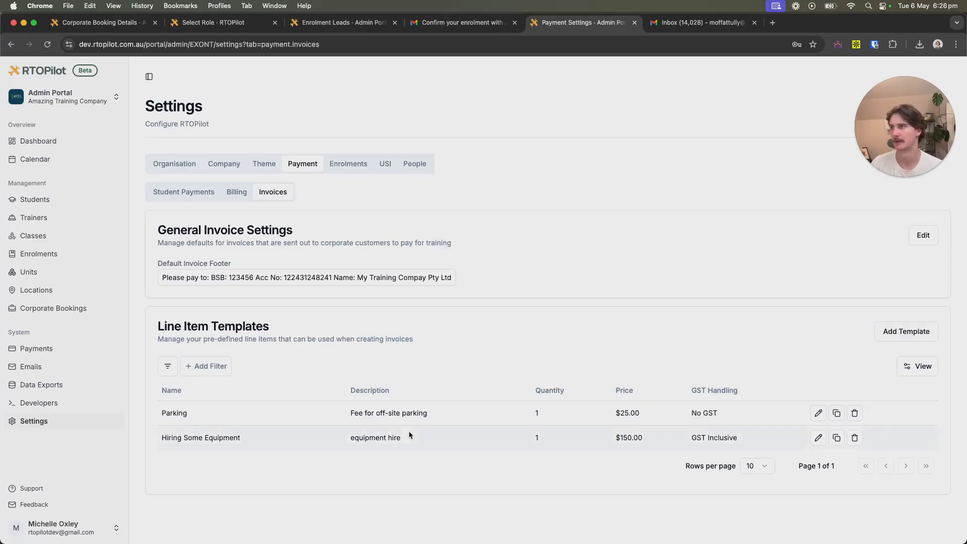
# Look at a new line item template's GST Handling, discard it, and return to Corporate Bookings.
pyautogui.click(915, 336)
pyautogui.click(419, 393)
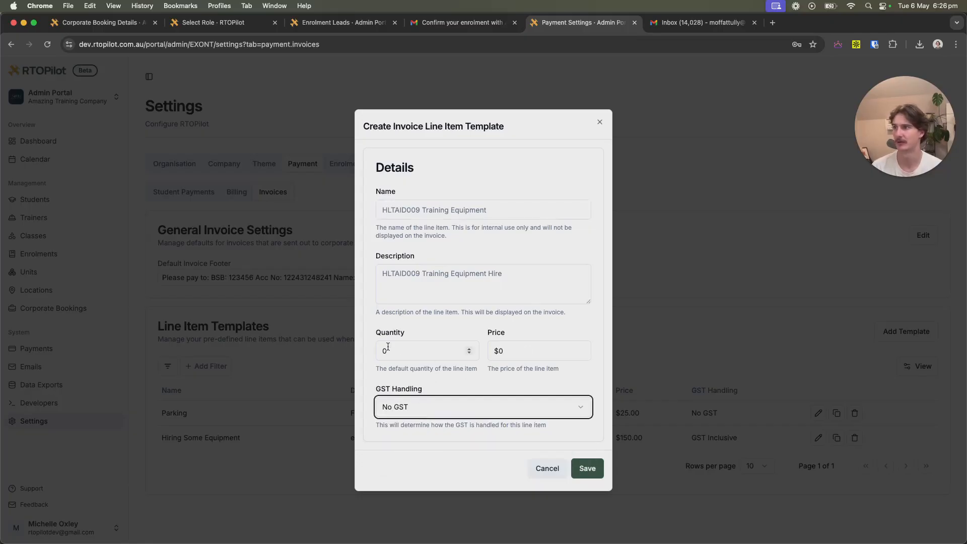
pyautogui.click(548, 470)
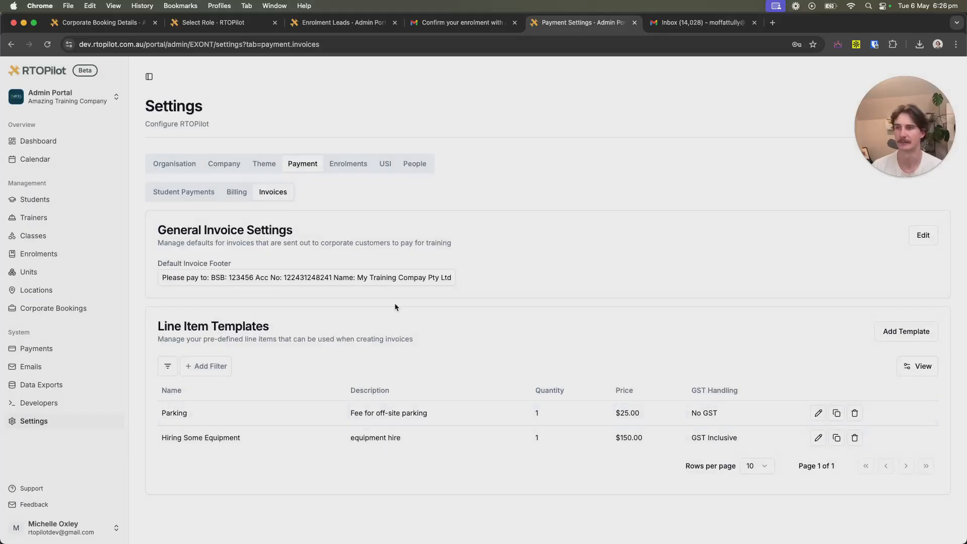
pyautogui.click(77, 307)
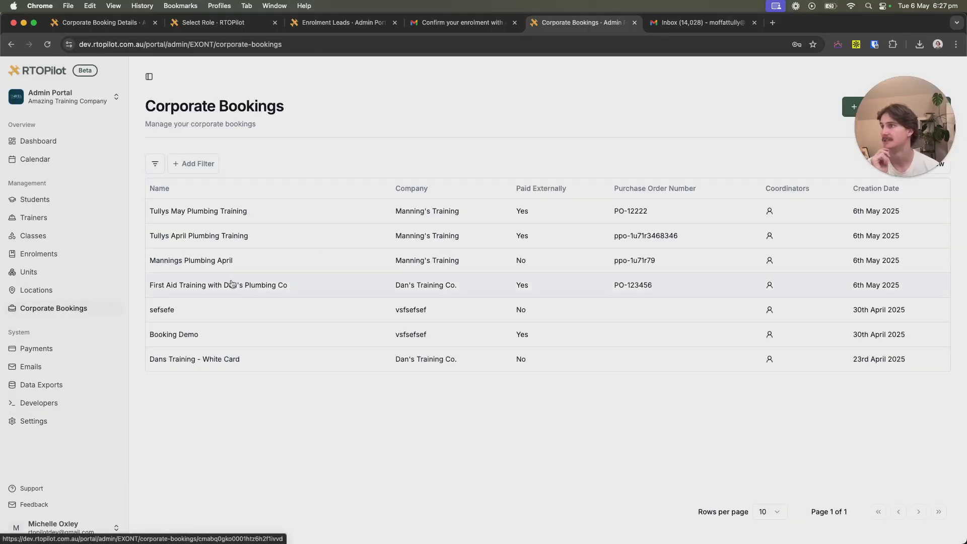
# Open the Tullys May Plumbing Training booking and view its empty Invoices tab.
pyautogui.click(261, 210)
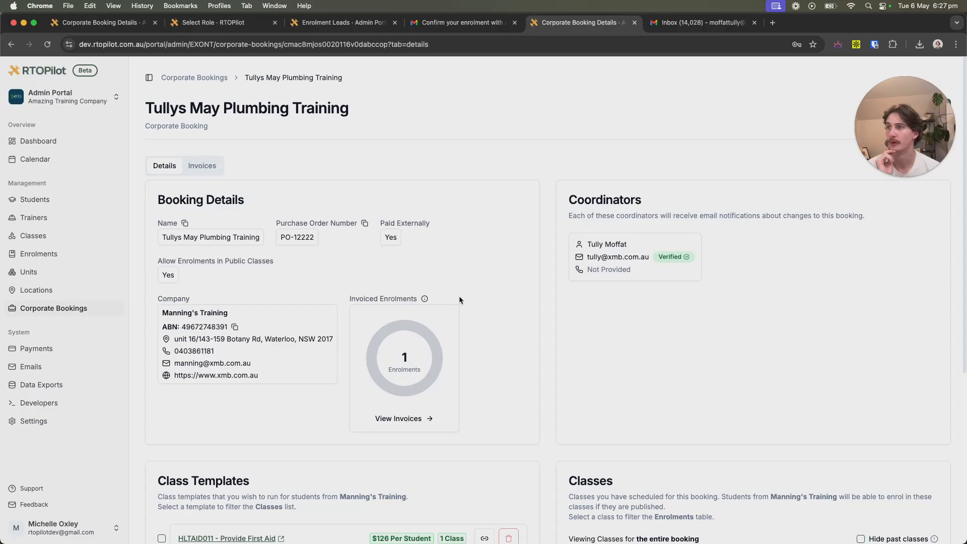
pyautogui.scroll(-3, 486, 343)
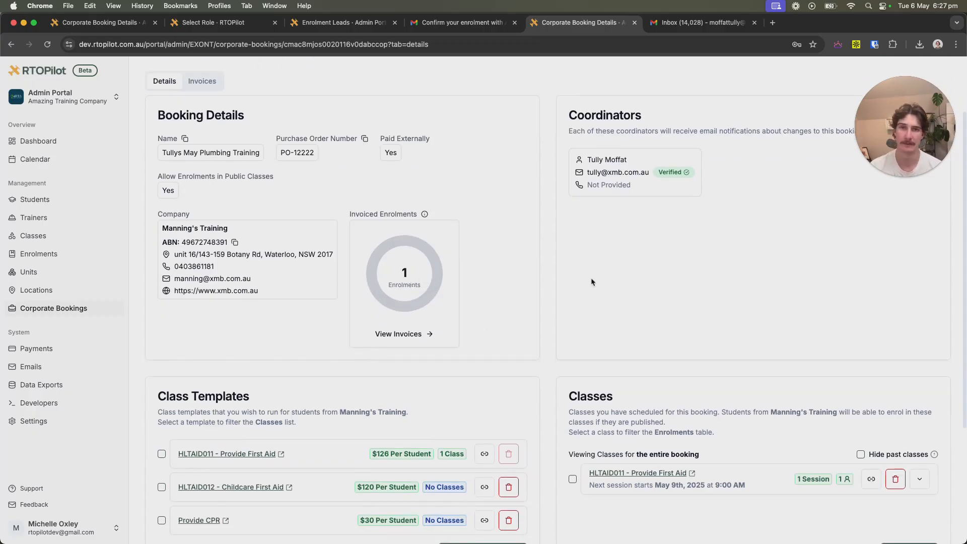
pyautogui.scroll(2, 540, 316)
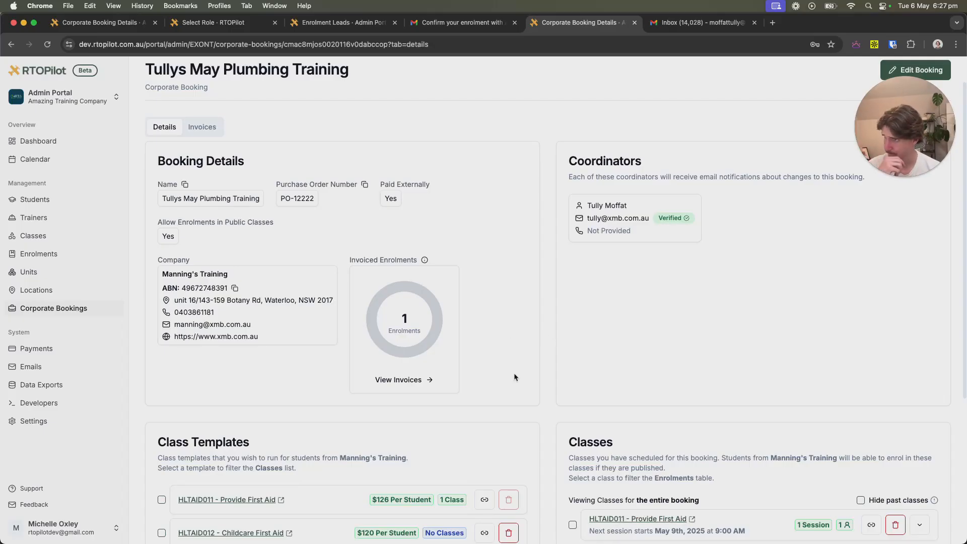
pyautogui.click(427, 380)
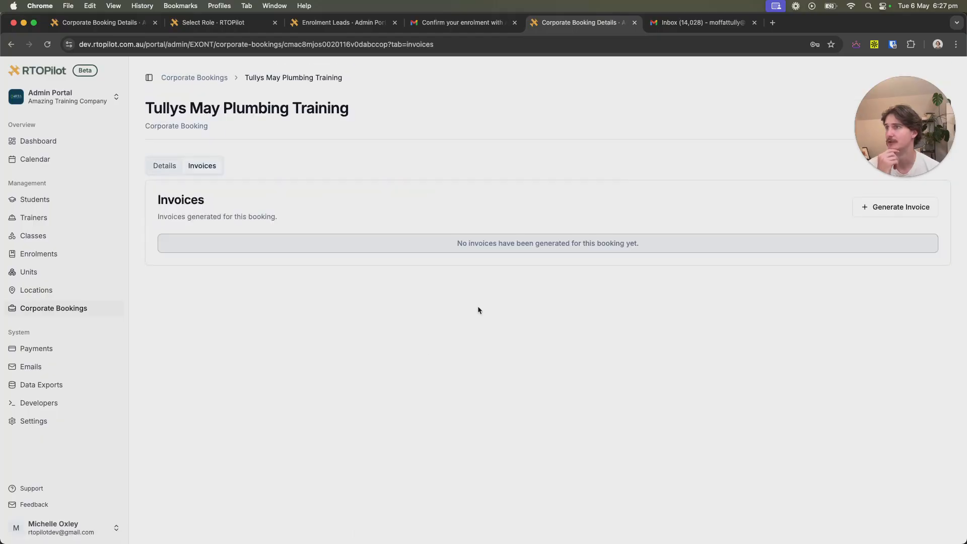
pyautogui.moveTo(903, 132); pyautogui.dragTo(879, 366)
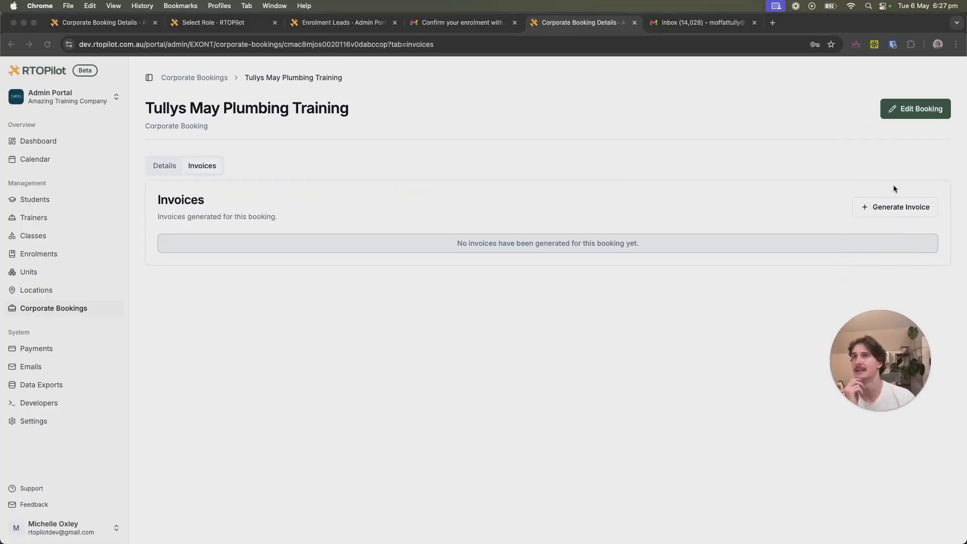
# Start a new invoice with a description, the default footer and 14 days until due.
pyautogui.click(897, 209)
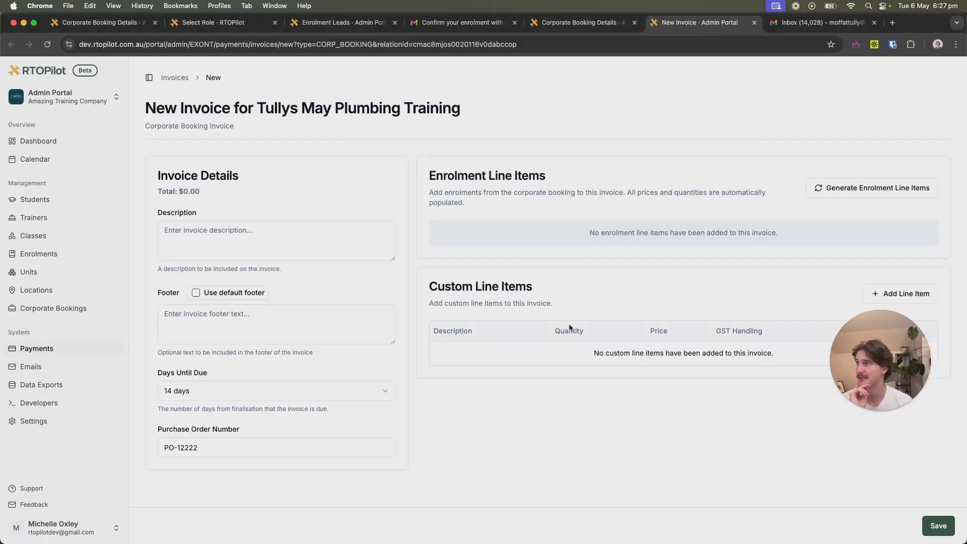
pyautogui.click(248, 230)
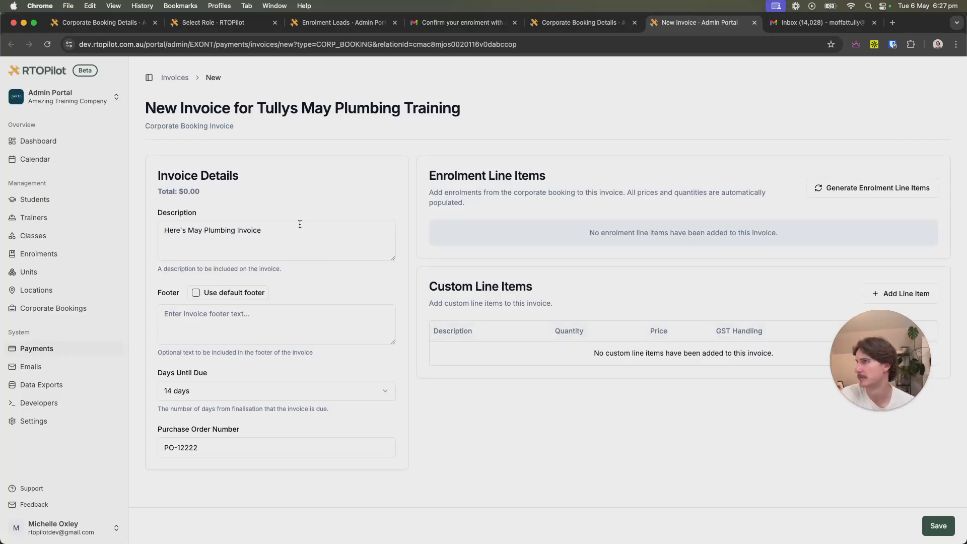
pyautogui.click(206, 293)
pyautogui.scroll(-1, 225, 321)
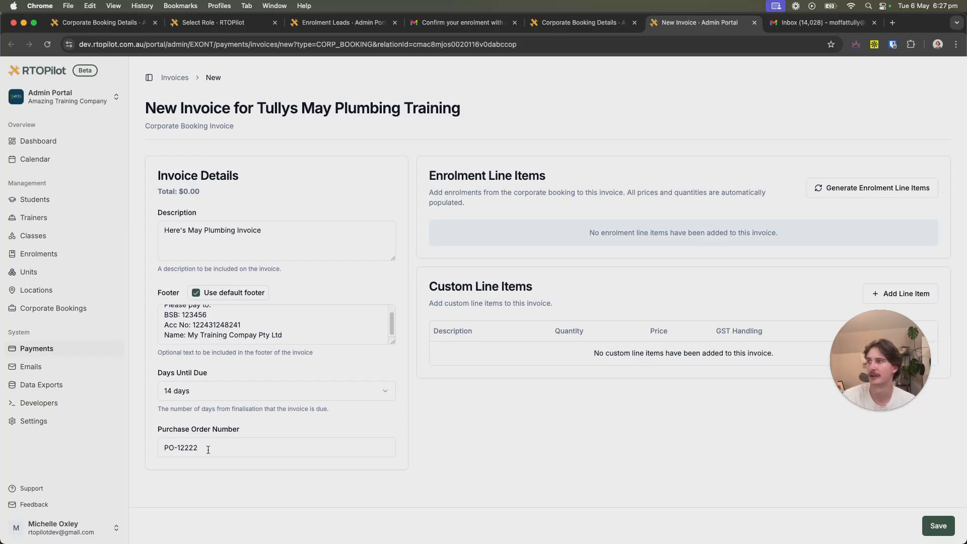
pyautogui.click(230, 392)
pyautogui.click(229, 392)
# Add a Parking line item from the saved templates.
pyautogui.moveTo(896, 347); pyautogui.dragTo(836, 444)
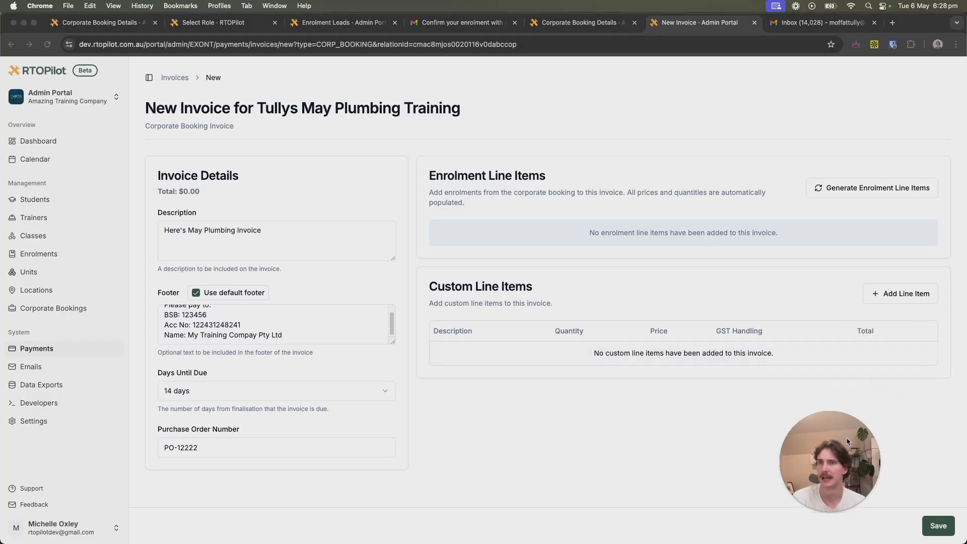
pyautogui.click(905, 294)
pyautogui.click(904, 294)
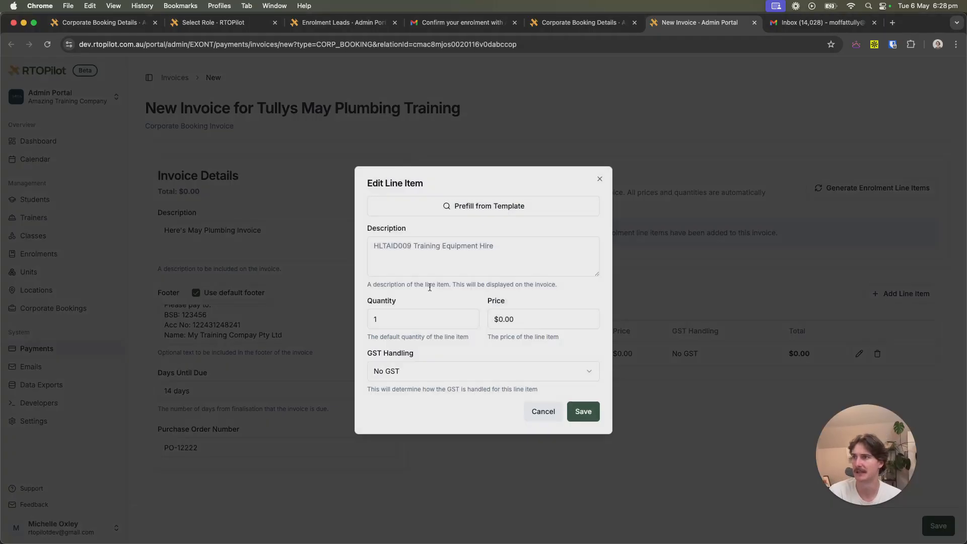
pyautogui.click(483, 217)
pyautogui.click(463, 308)
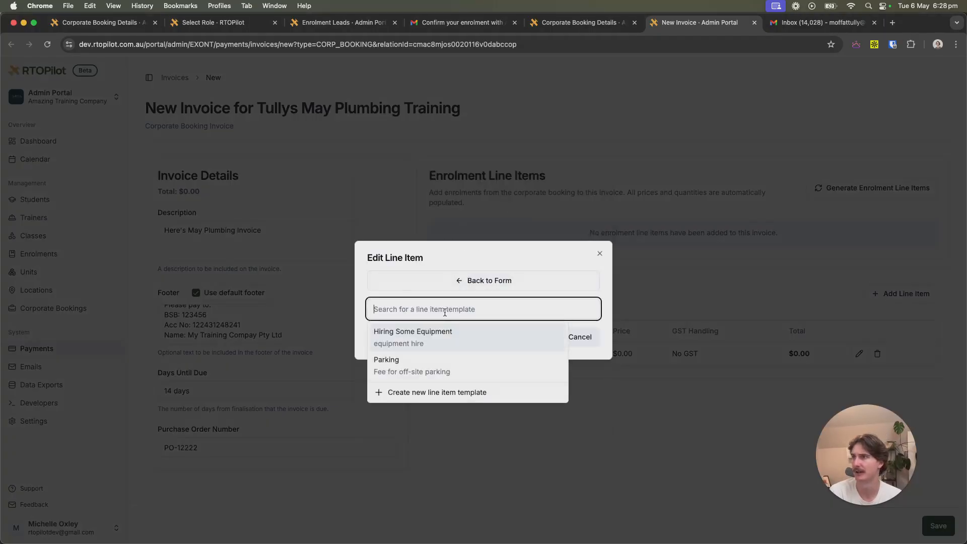
pyautogui.click(418, 373)
pyautogui.click(582, 410)
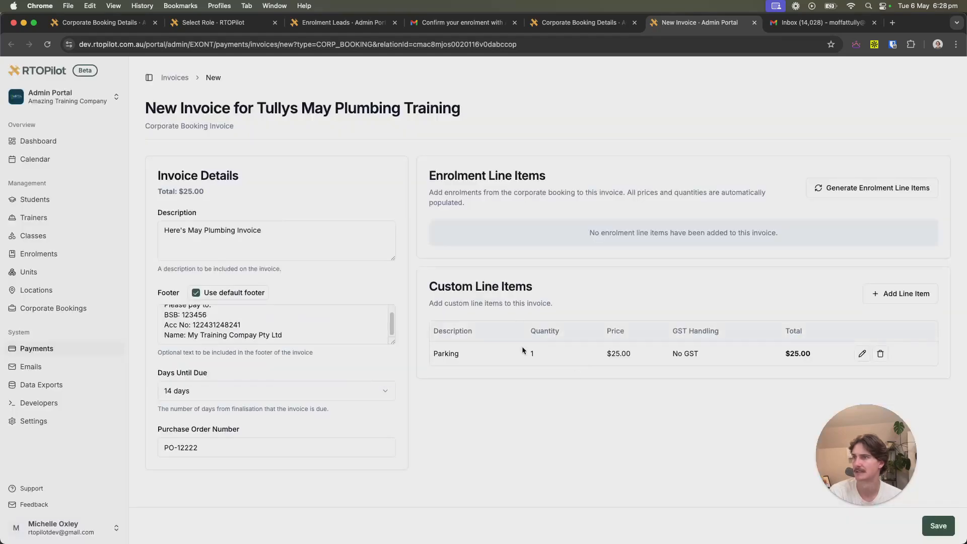
# Add the Hiring Some Equipment line and the First Aid enrolment lines, then save the $301.00 invoice.
pyautogui.click(902, 294)
pyautogui.click(458, 202)
pyautogui.click(466, 286)
pyautogui.click(478, 206)
pyautogui.click(468, 310)
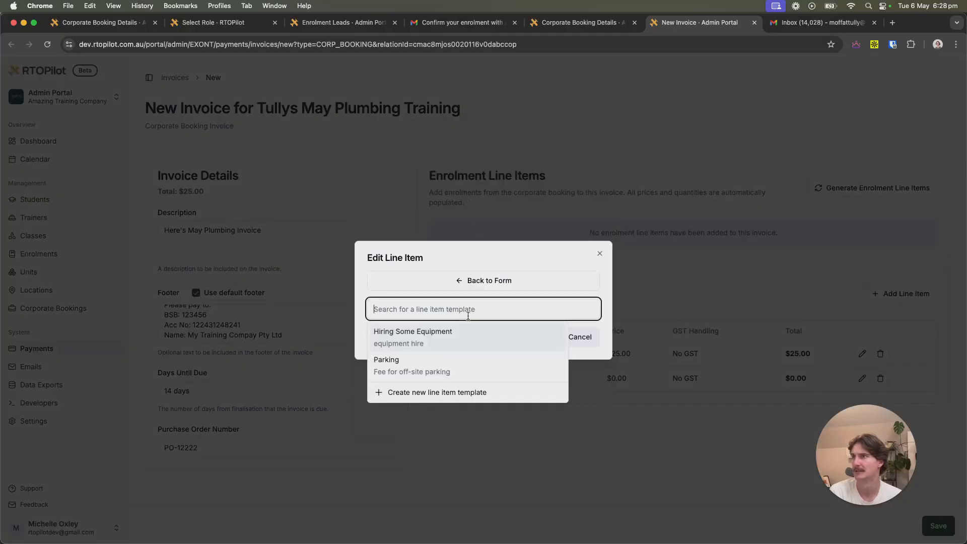
pyautogui.click(418, 336)
pyautogui.click(582, 410)
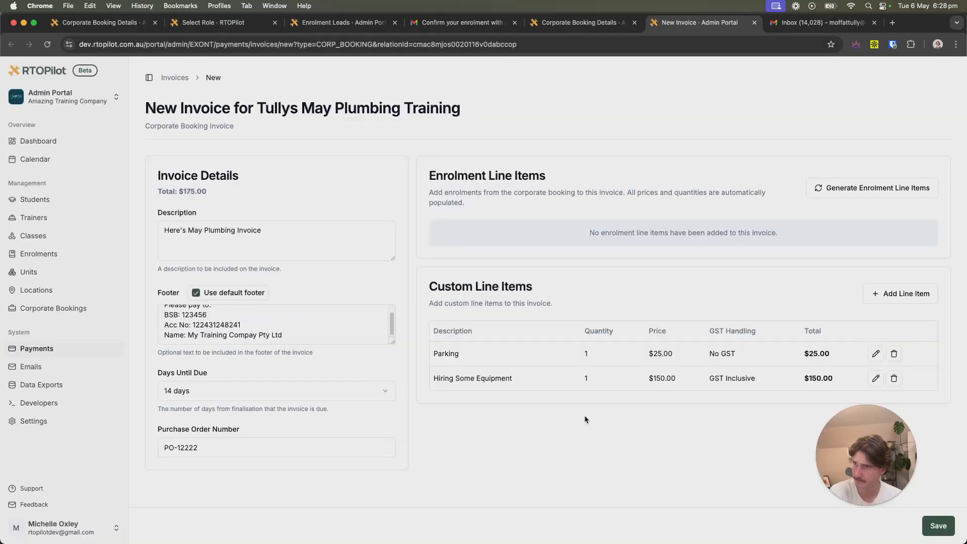
pyautogui.click(856, 199)
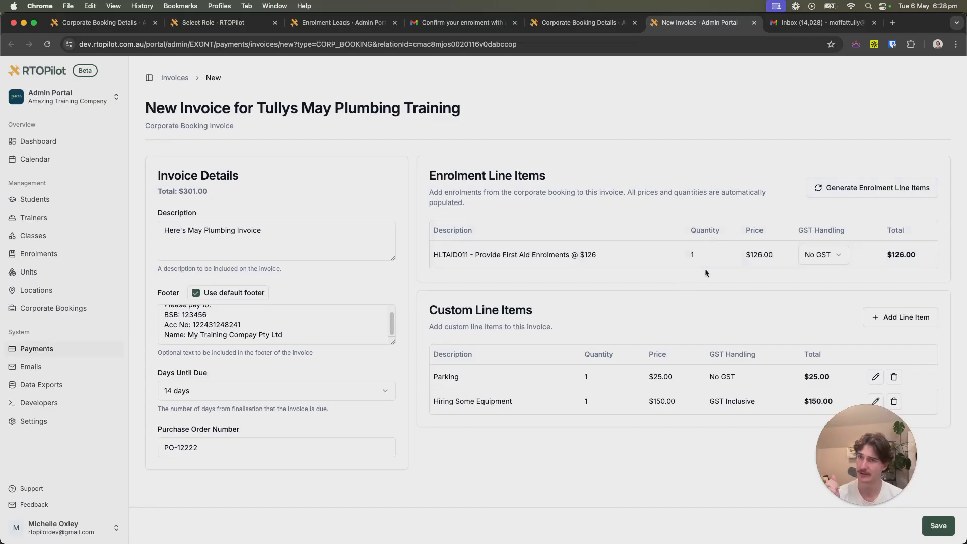
pyautogui.click(938, 526)
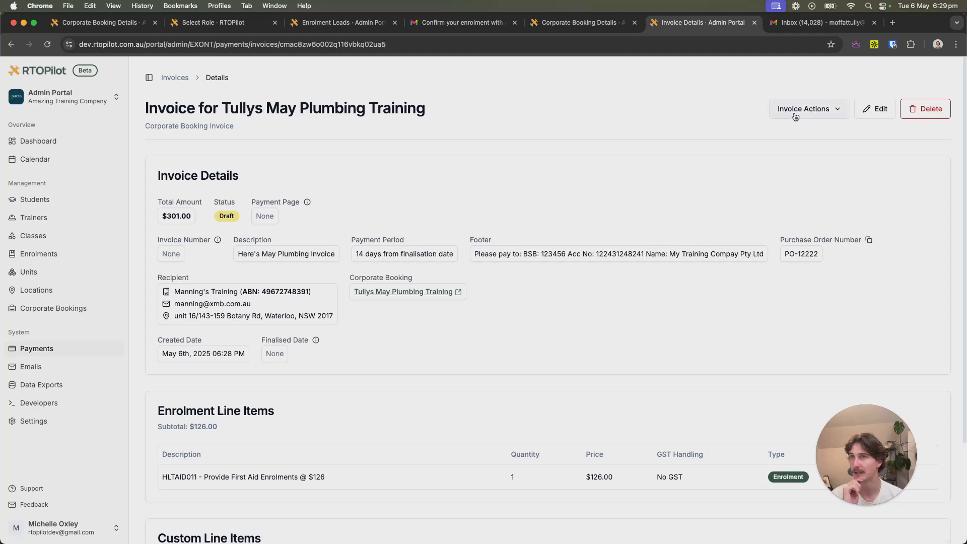
# Finalise the invoice as ELSX0QXN-0003 due May 20th, 2025, and download its PDF.
pyautogui.scroll(-3, 401, 221)
pyautogui.scroll(3, 459, 385)
pyautogui.scroll(-3, 463, 403)
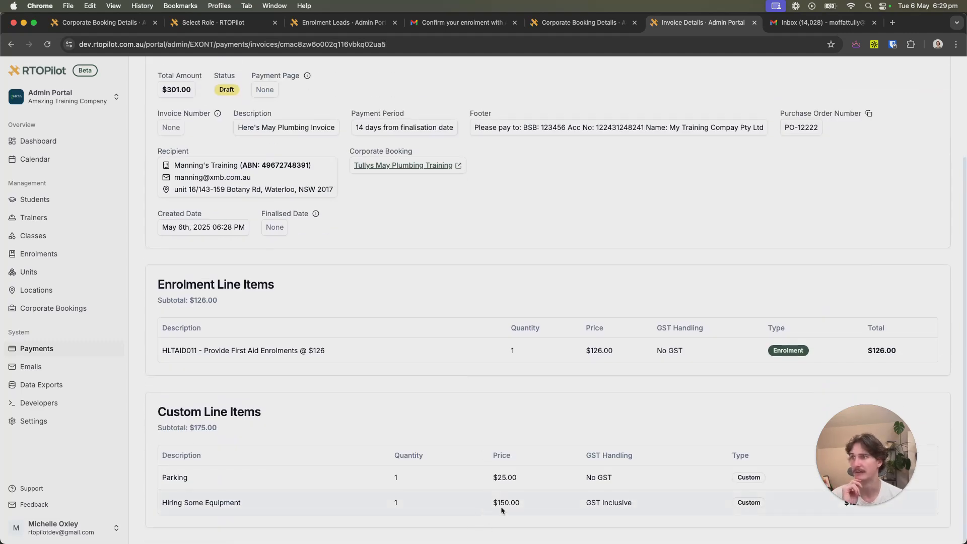
pyautogui.scroll(3, 706, 419)
pyautogui.click(806, 108)
pyautogui.click(804, 132)
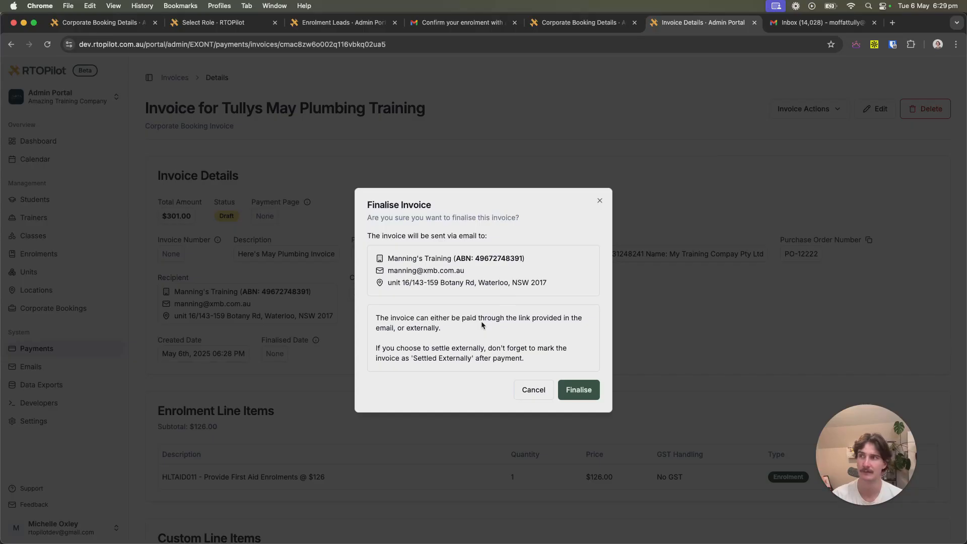
pyautogui.click(579, 390)
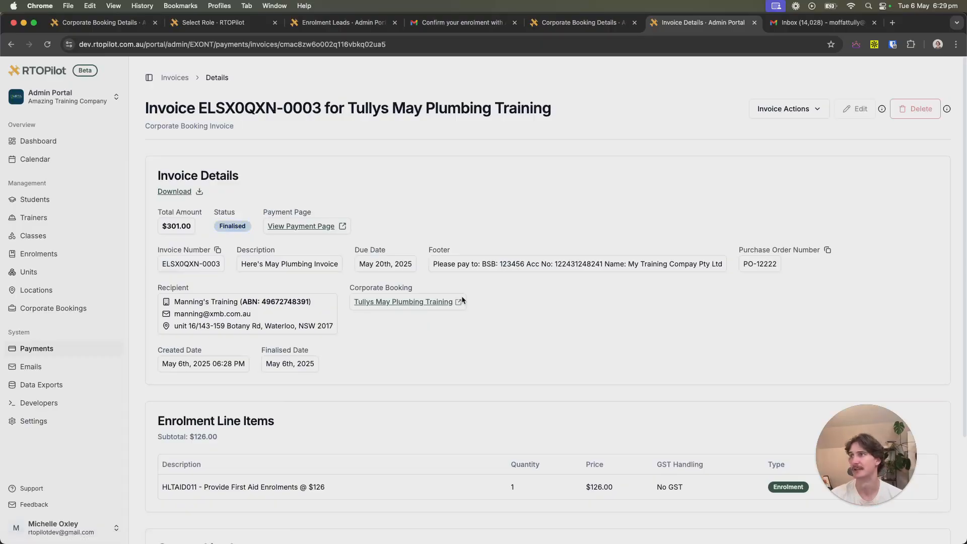
pyautogui.moveTo(217, 232)
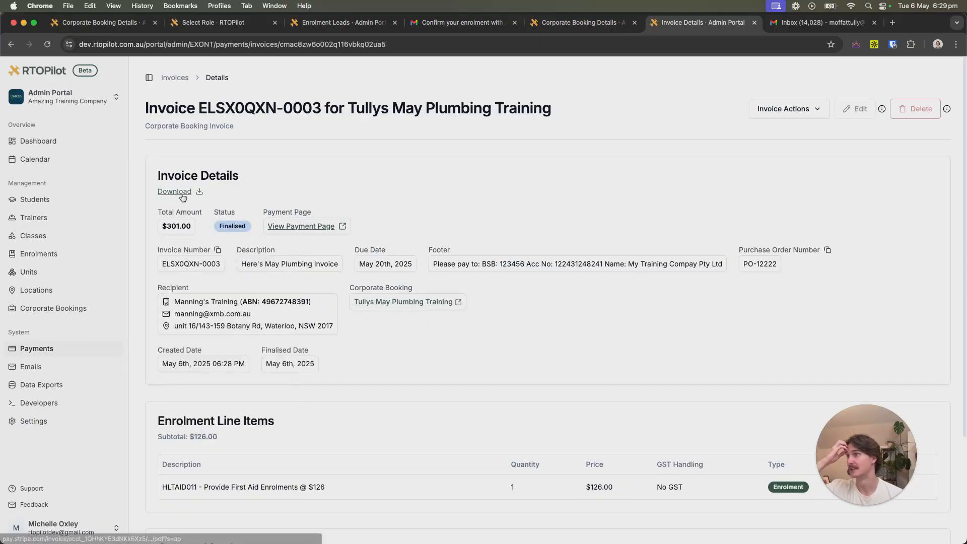
pyautogui.click(301, 226)
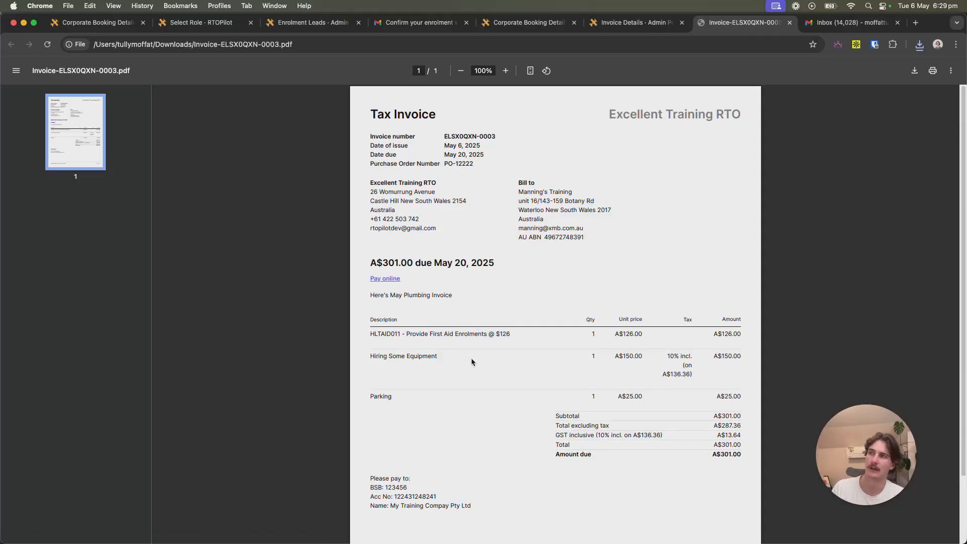
# Check the A$301.00 ELSX0QXN-0003 PDF and its Stripe payment page, then return to the invoice details.
pyautogui.click(393, 280)
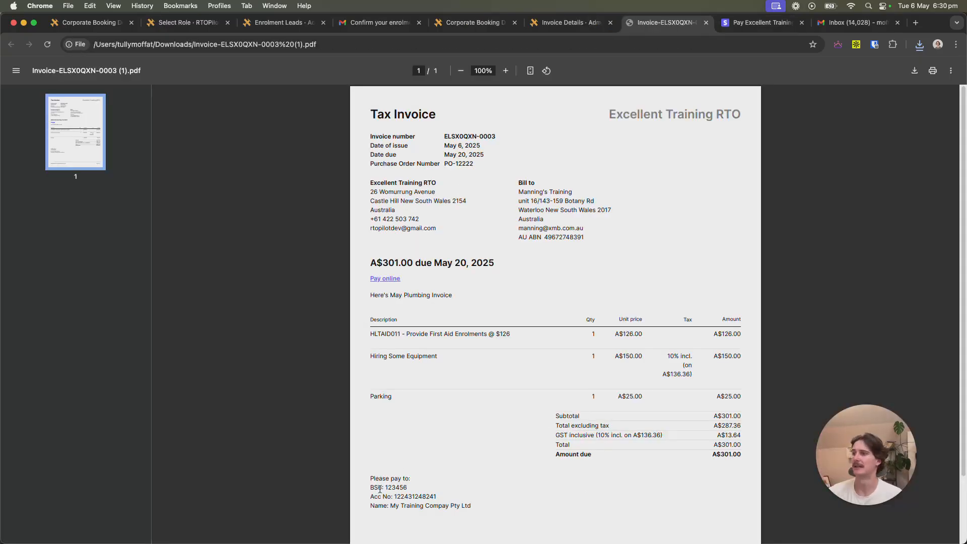
pyautogui.moveTo(368, 476); pyautogui.dragTo(454, 505)
pyautogui.click(490, 512)
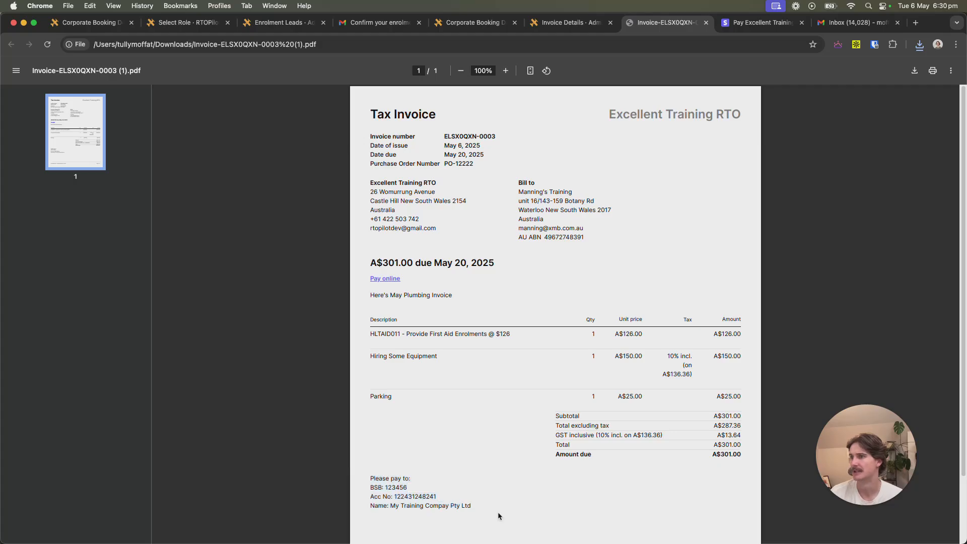
pyautogui.click(566, 23)
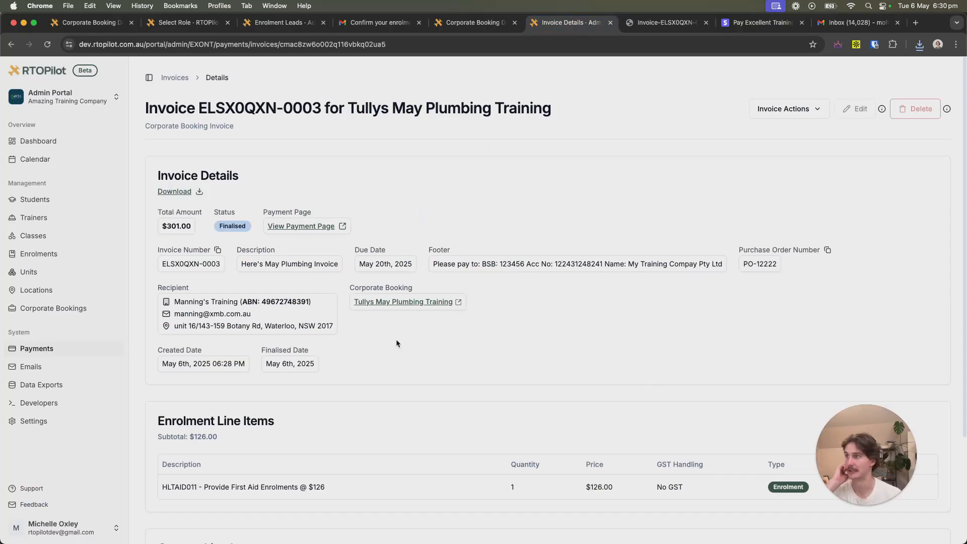
# Mark invoice ELSX0QXN-0003 as Settled Externally and reopen the Tullys May Plumbing Training booking.
pyautogui.click(776, 110)
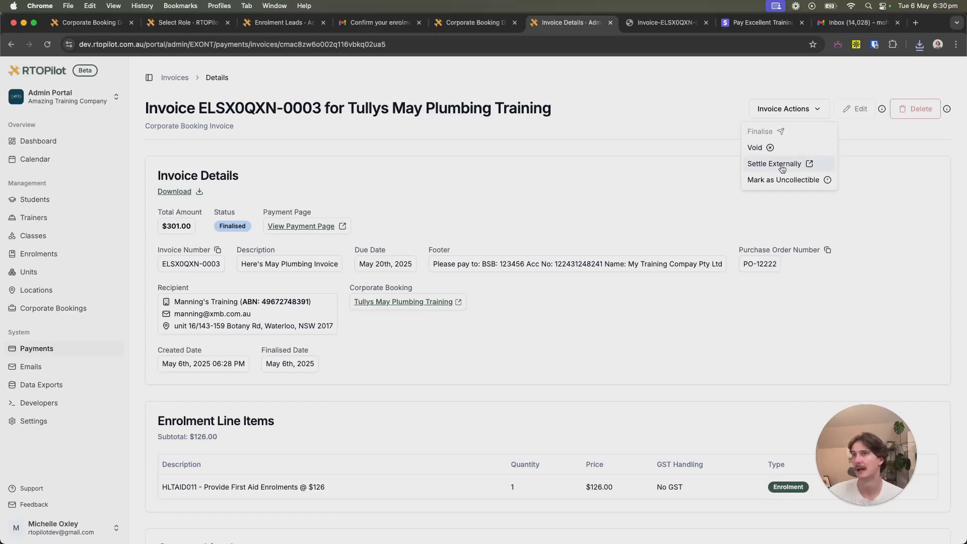
pyautogui.click(783, 169)
pyautogui.click(587, 337)
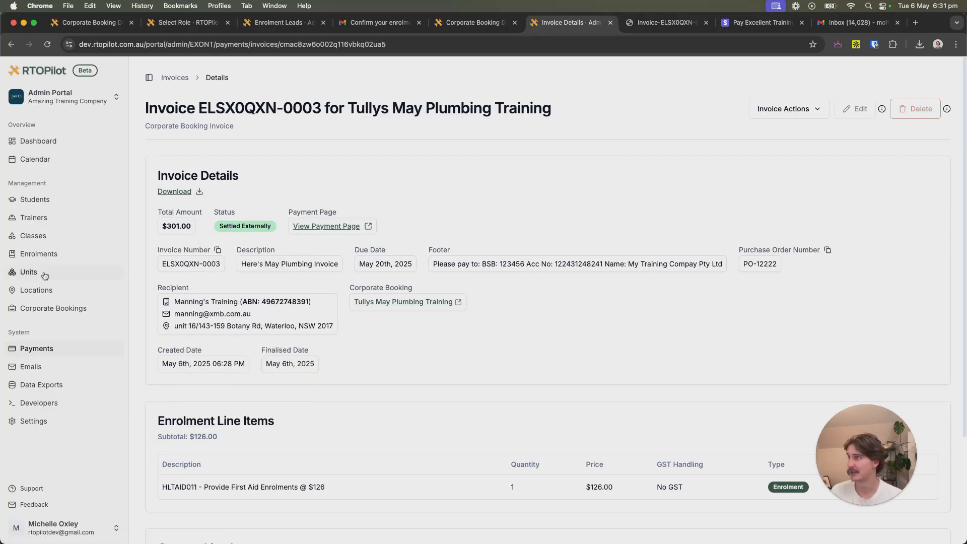
pyautogui.click(48, 307)
pyautogui.click(296, 217)
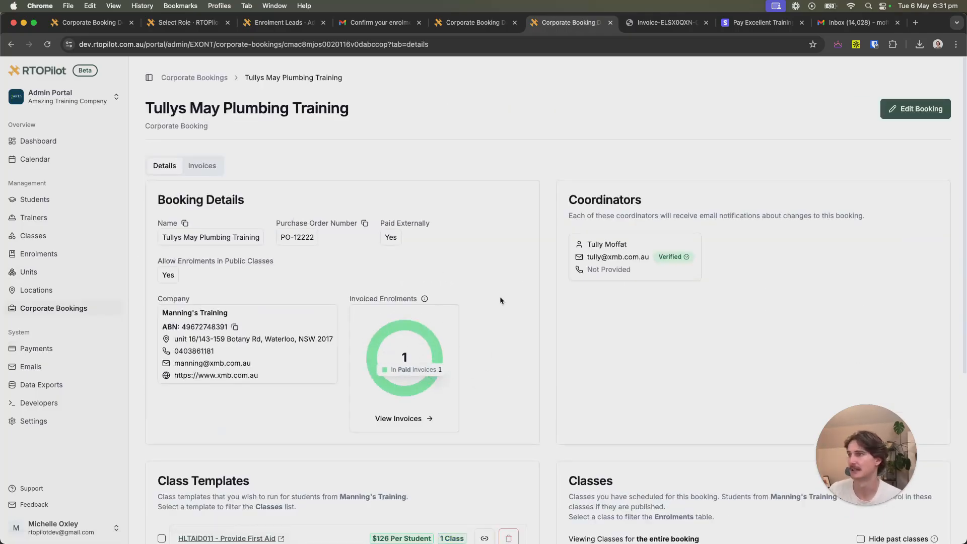
pyautogui.scroll(-4, 517, 343)
pyautogui.scroll(4, 518, 339)
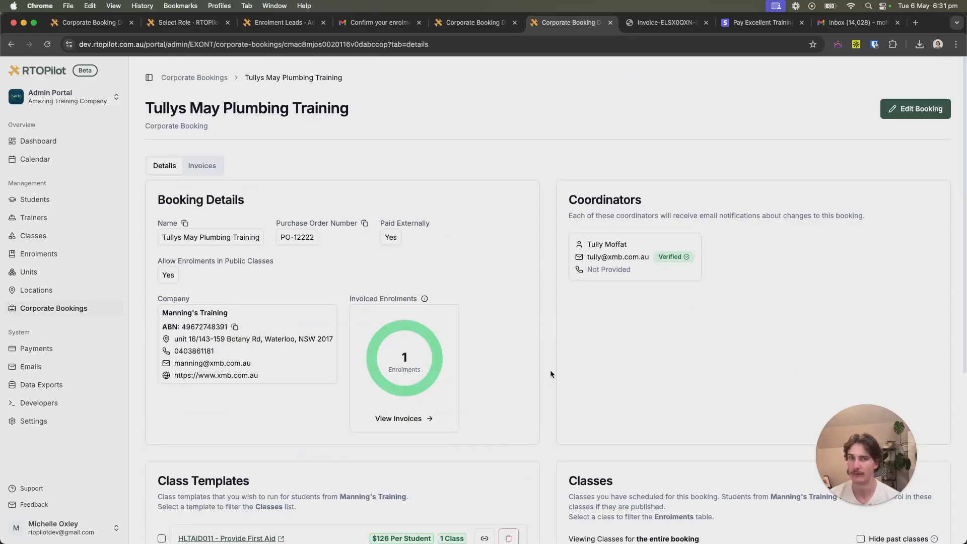
pyautogui.scroll(-5, 560, 378)
pyautogui.scroll(5, 559, 388)
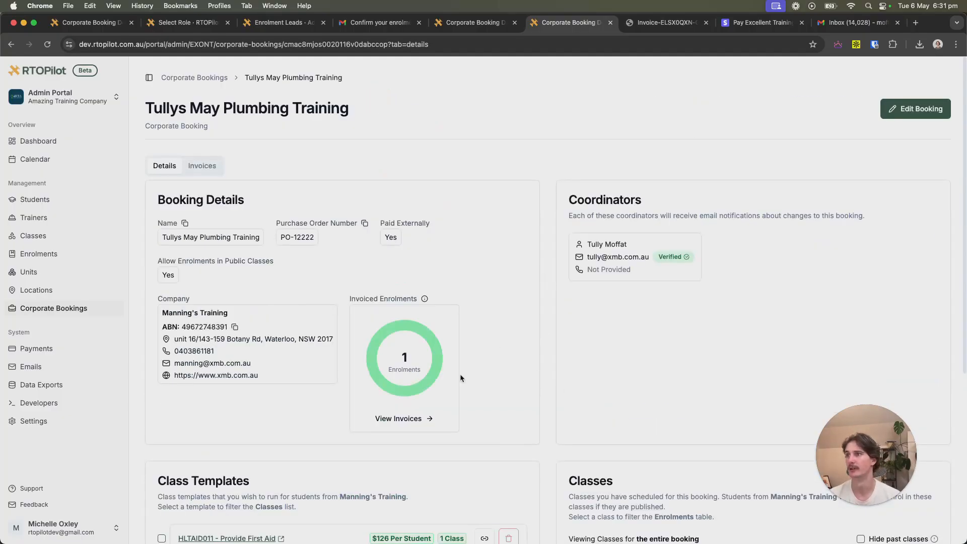
pyautogui.scroll(-5, 460, 374)
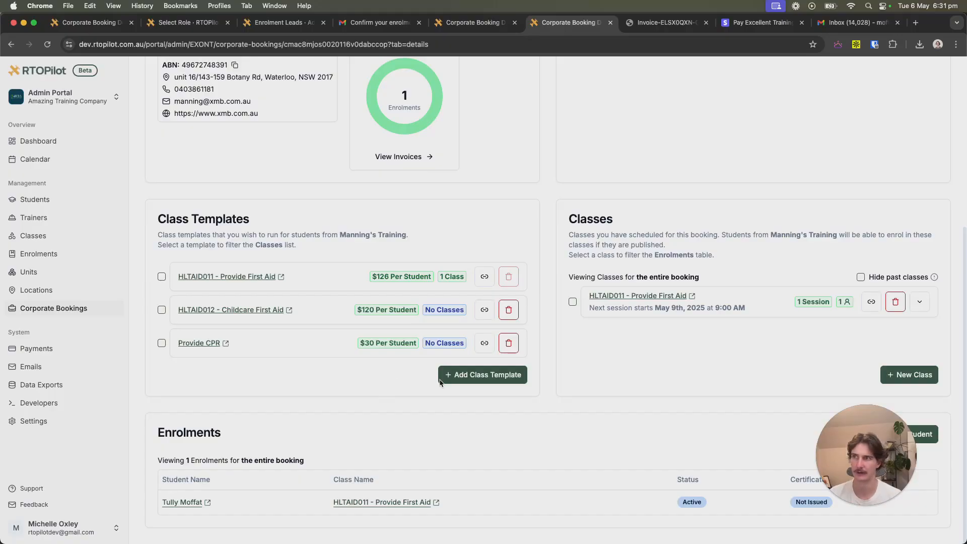
pyautogui.scroll(5, 400, 379)
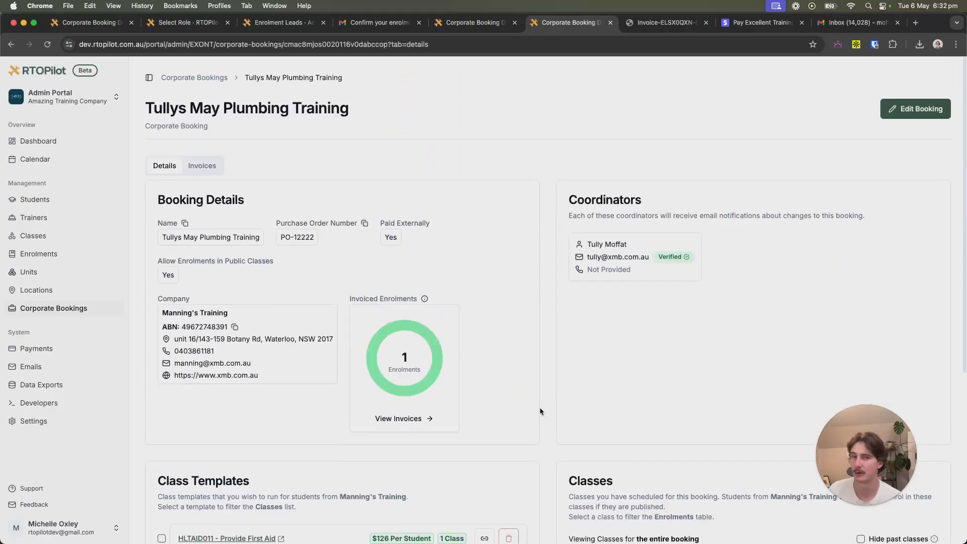